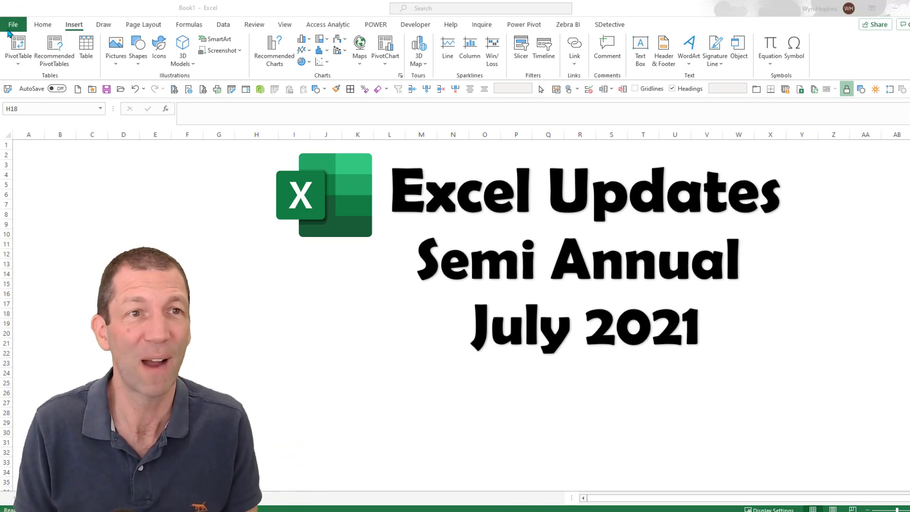
- Check the Office account and version details and view the available update options
key("alt+Tab")
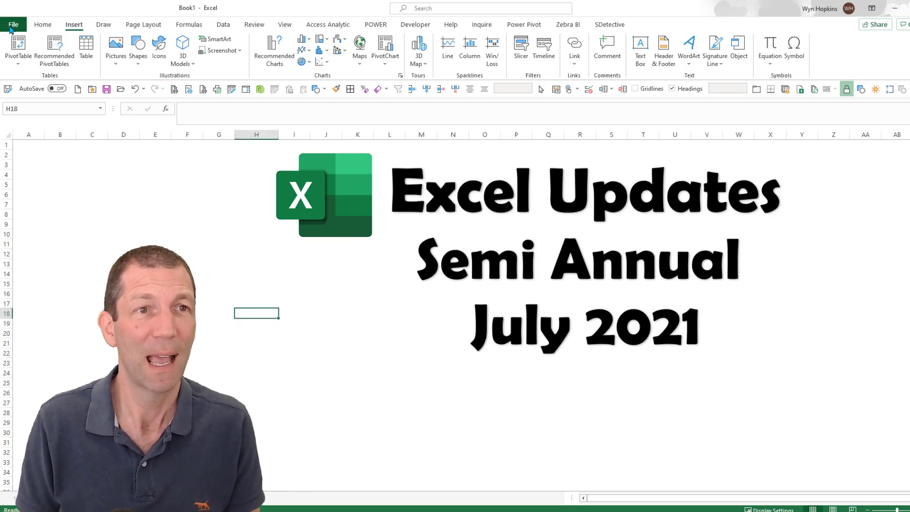
left_click(13, 25)
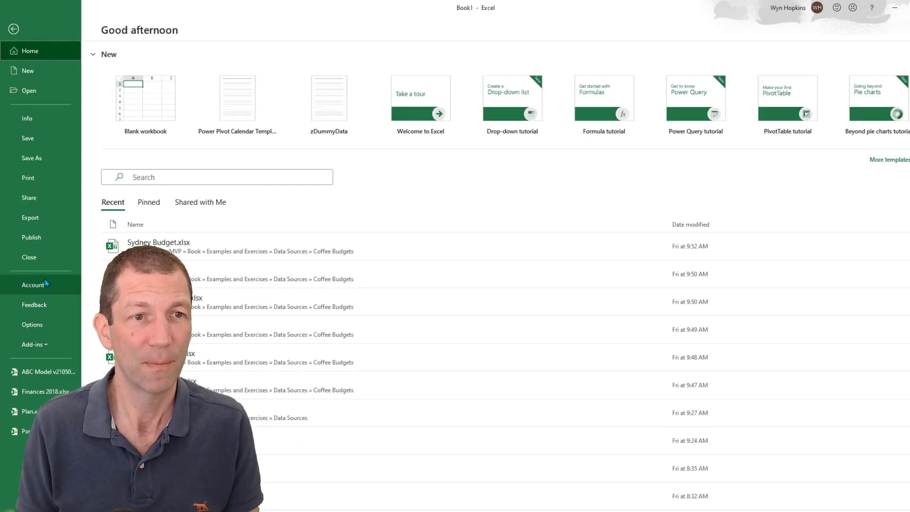
left_click(28, 287)
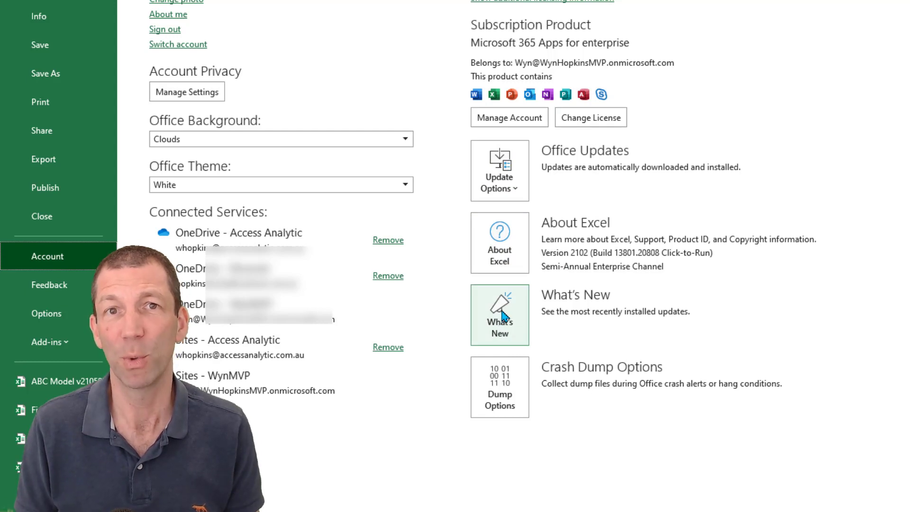
left_click(512, 198)
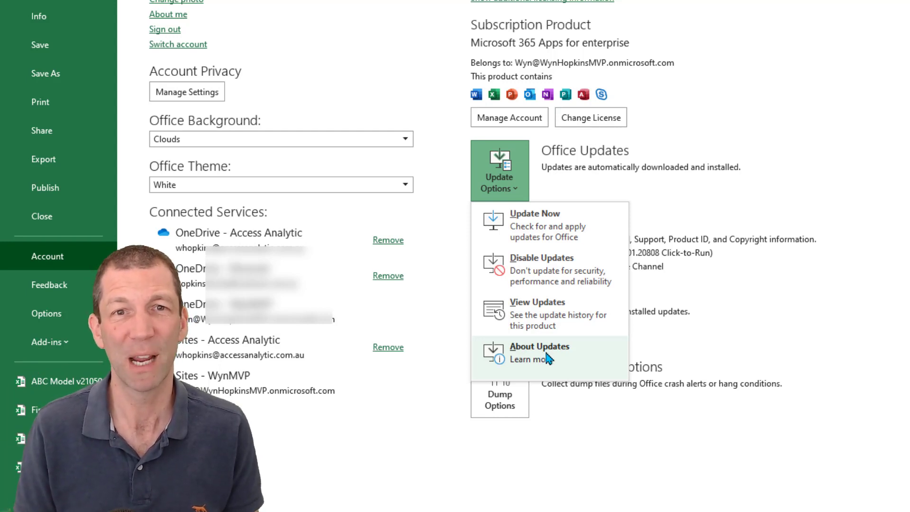
left_click(793, 157)
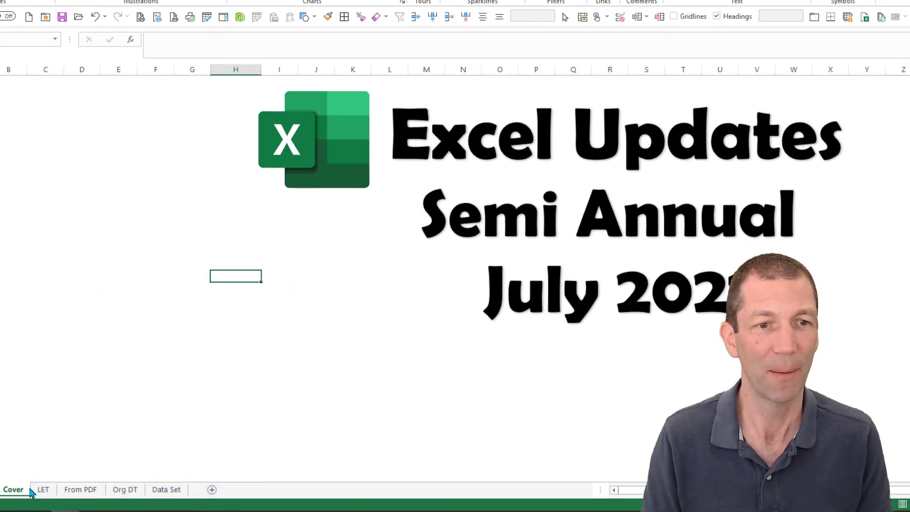
- On the LET sheet, expand the dddl shortcut into the duplicates formula in F3
left_click(38, 492)
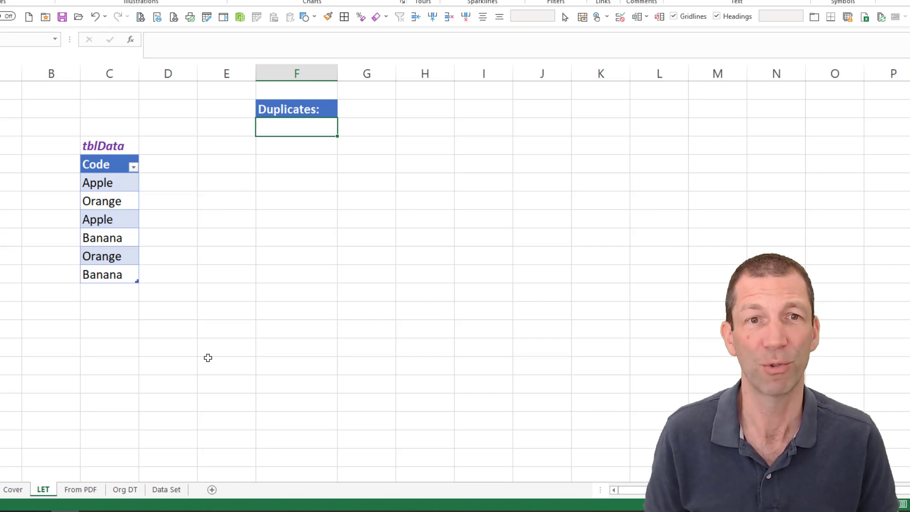
type("ddd")
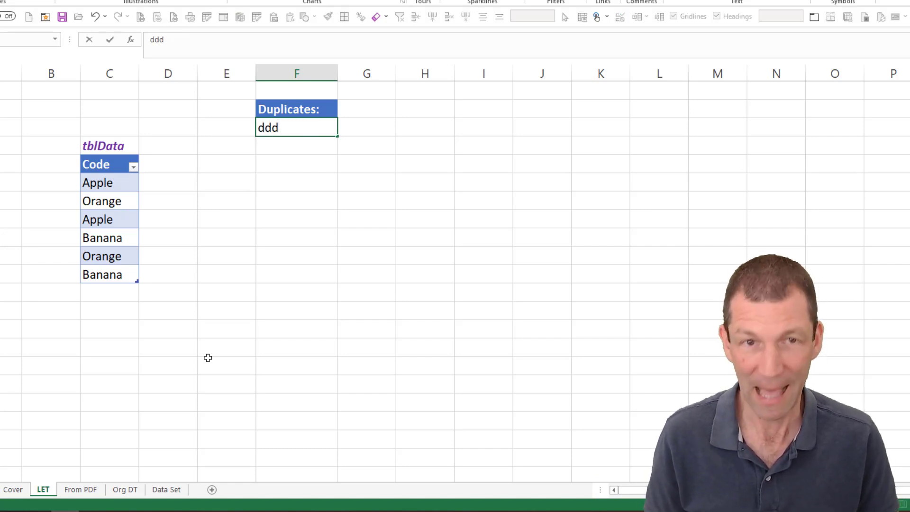
type("l")
key("space")
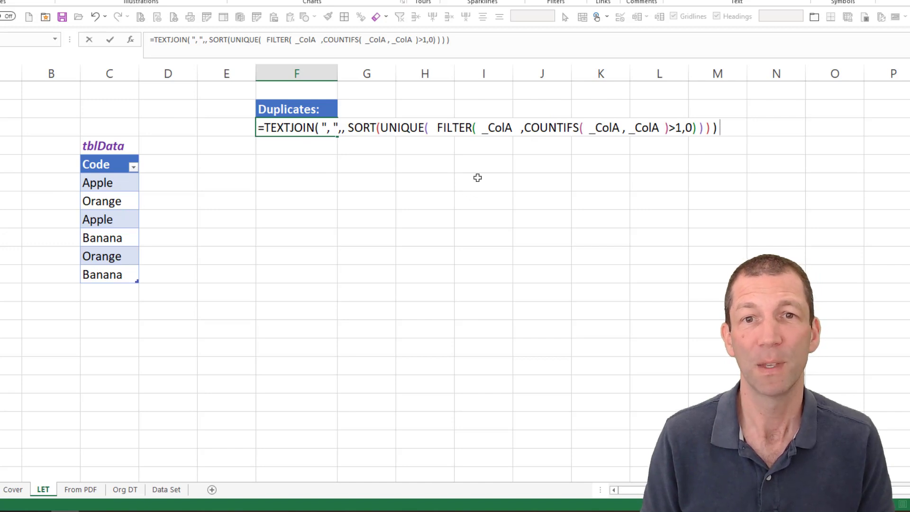
- Replace each _ColA placeholder in FILTER and COUNTIFS with tblData[Code]
double_click(492, 128)
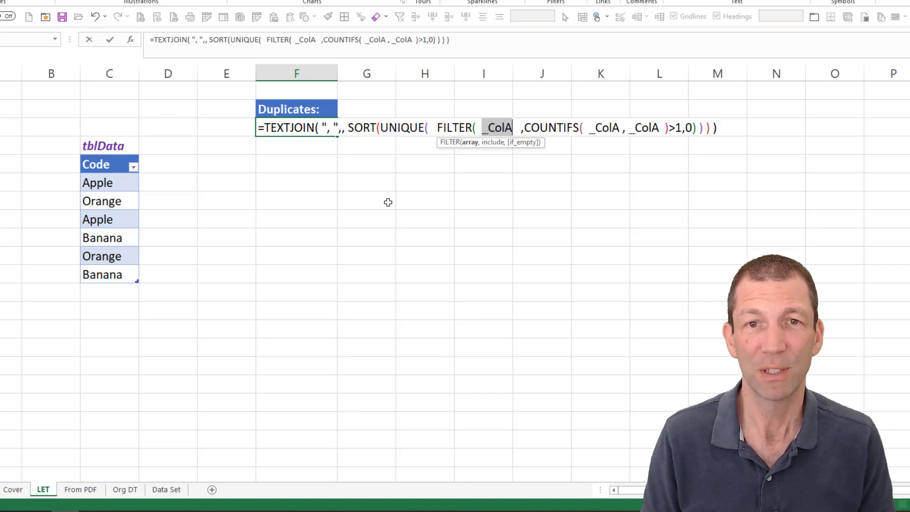
left_click(99, 155)
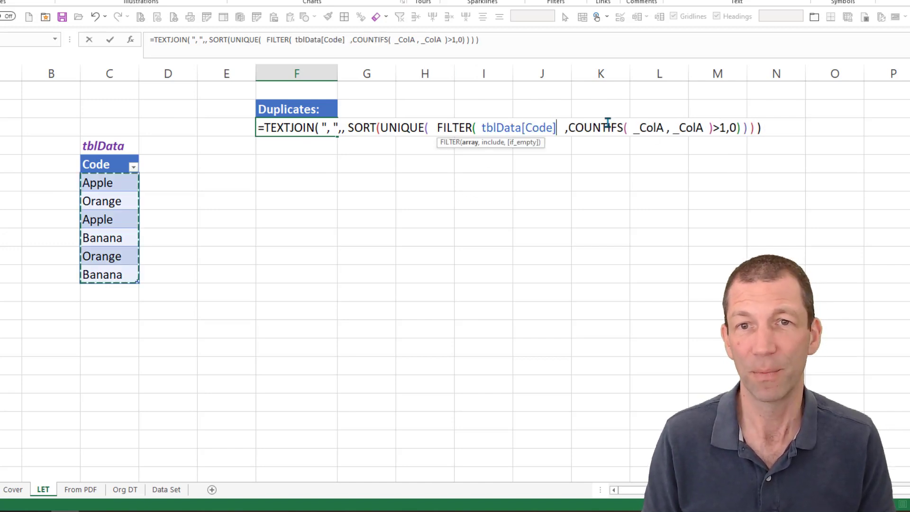
double_click(651, 128)
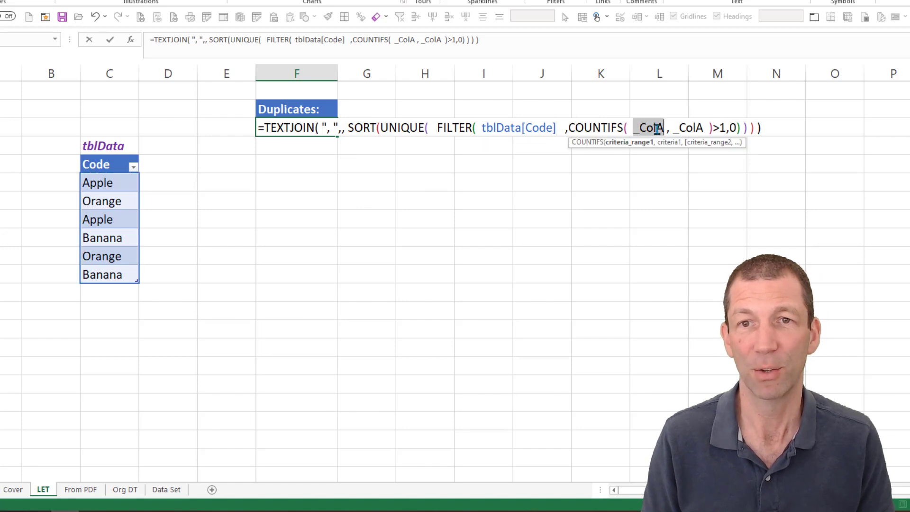
left_click(117, 156)
left_click(732, 128)
double_click(733, 127)
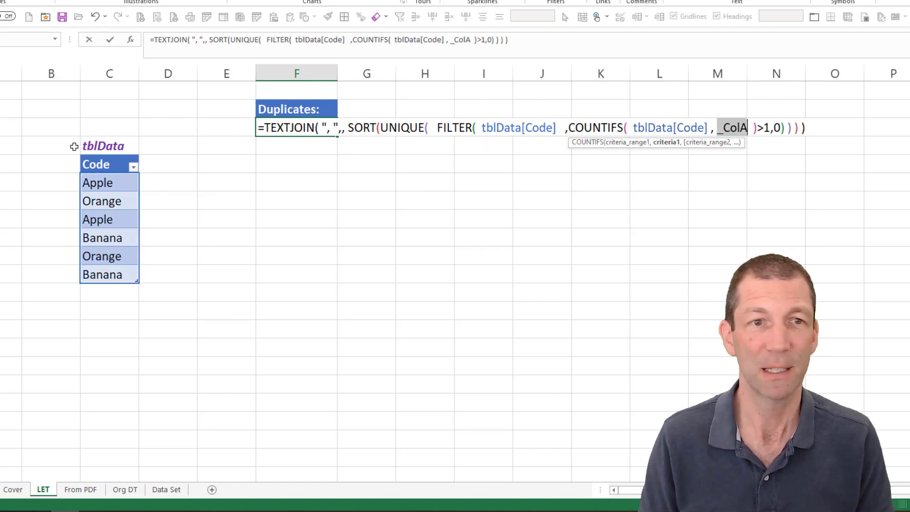
left_click(103, 155)
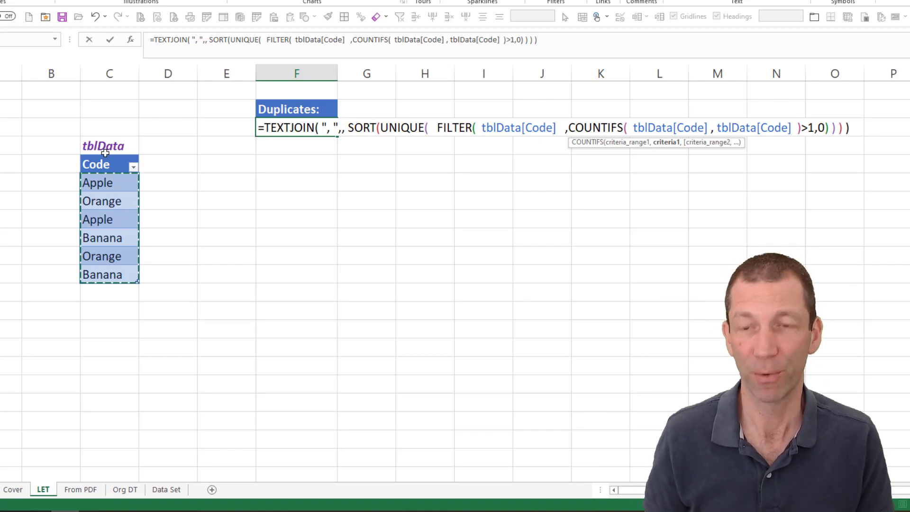
key("Return")
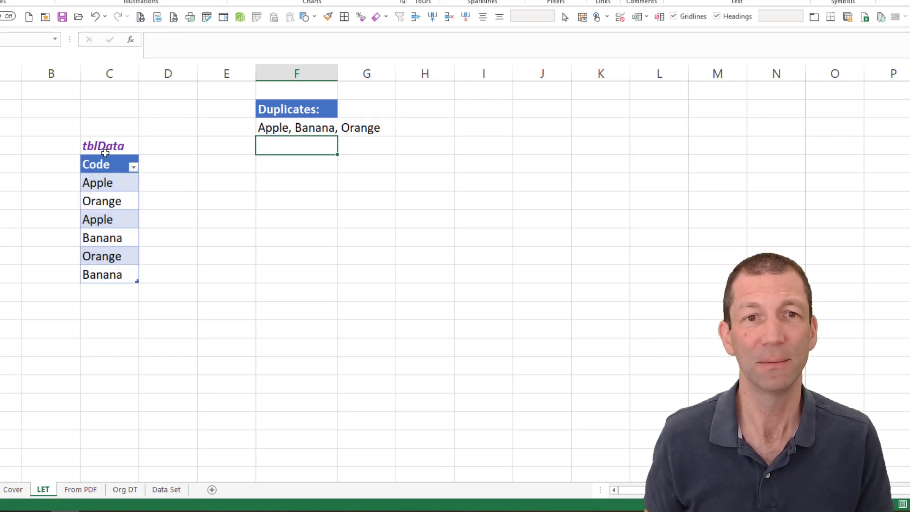
key("Up")
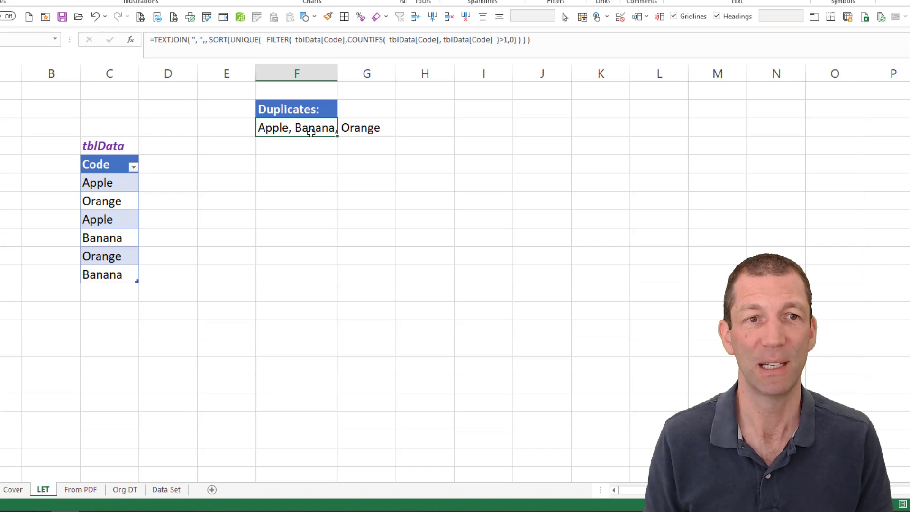
left_click(110, 223)
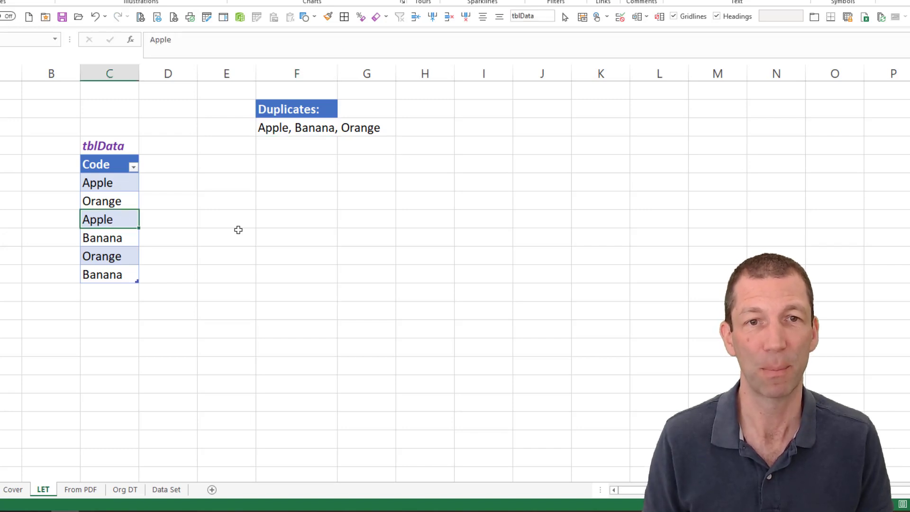
key("Delete")
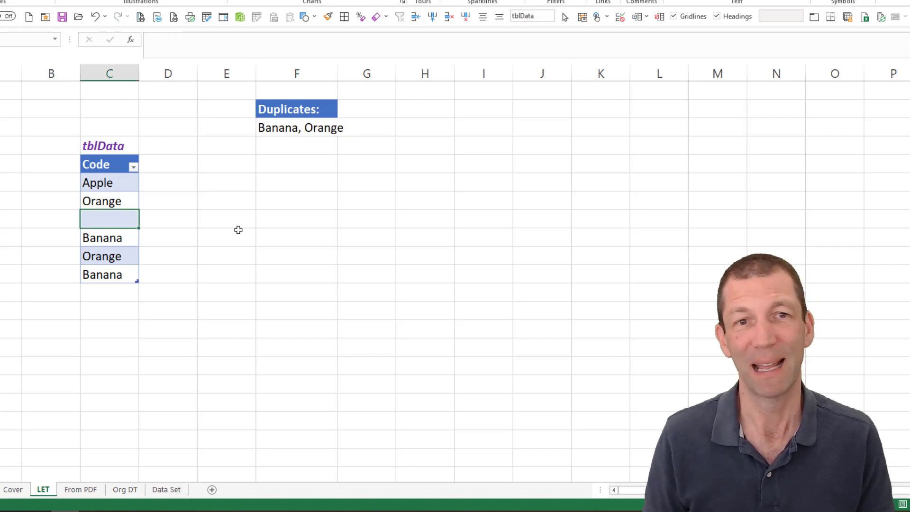
key("ctrl+z")
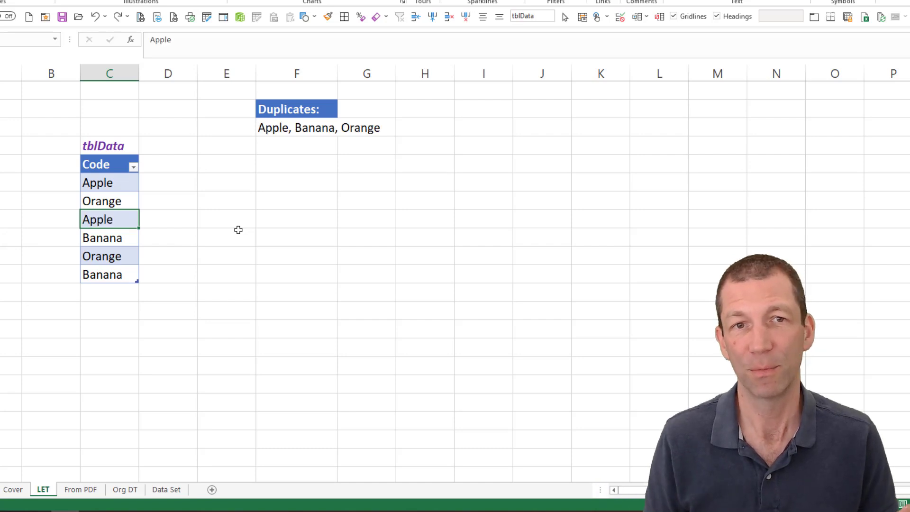
left_click(311, 130)
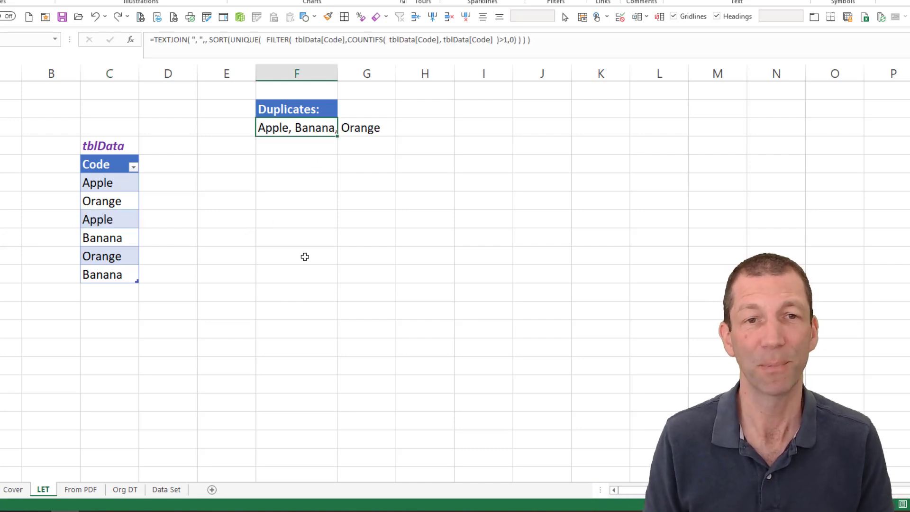
key("F2")
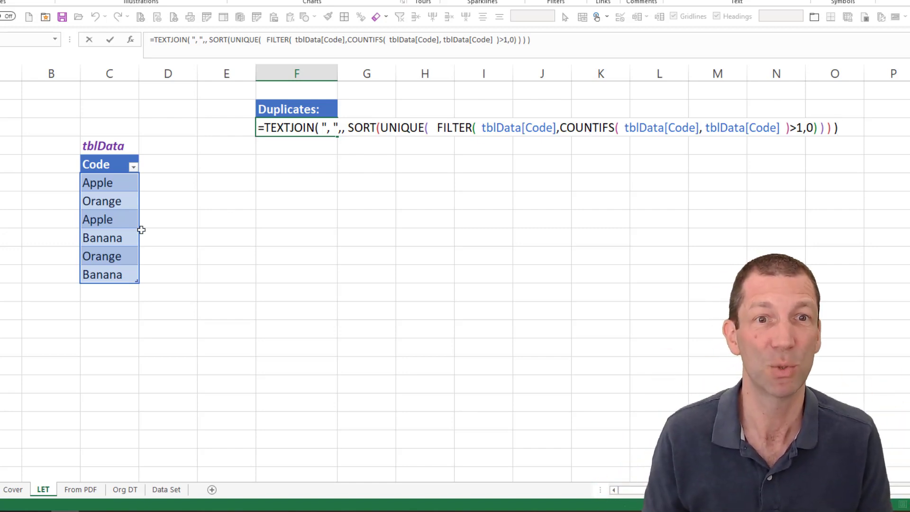
- Wrap the duplicates formula in LET, naming the Code column range as _Col
left_click(264, 127)
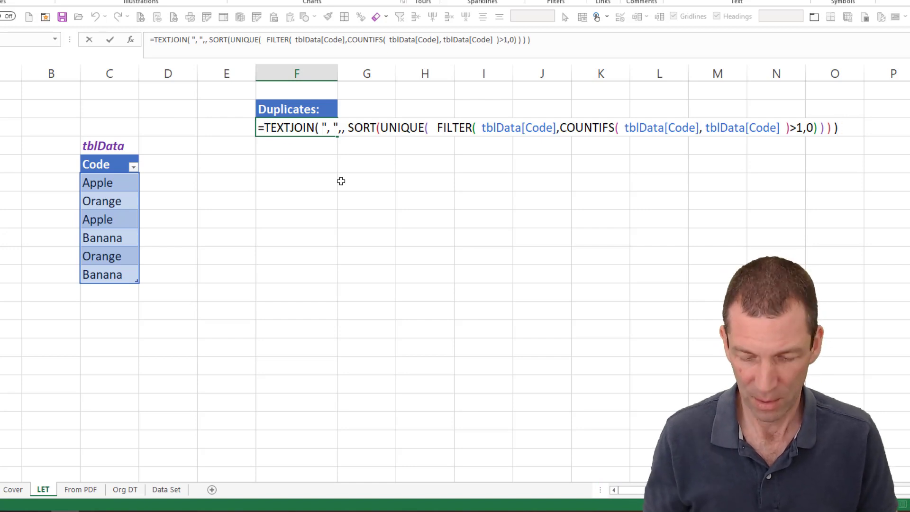
type("LET")
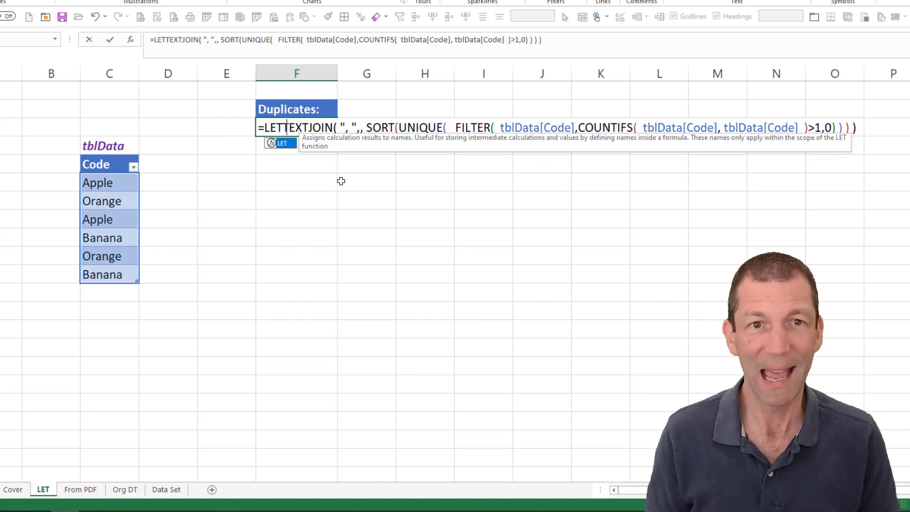
type("(   ")
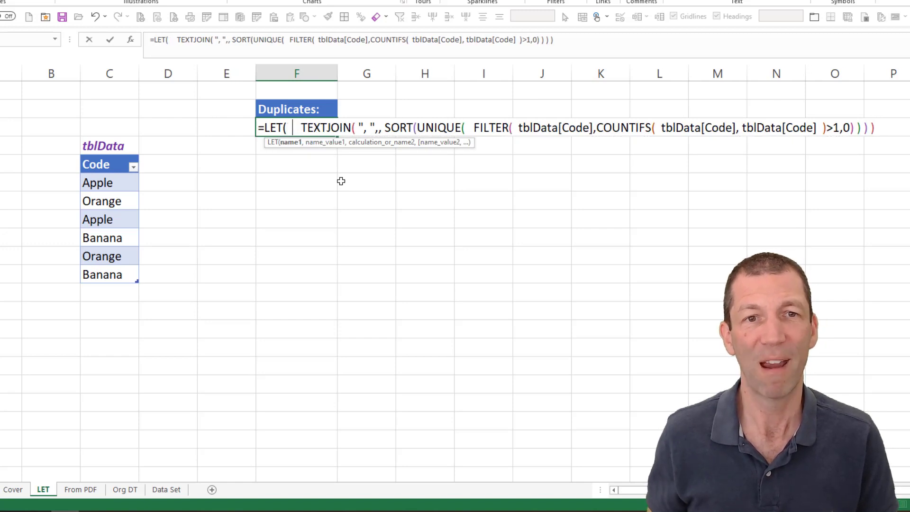
type("x")
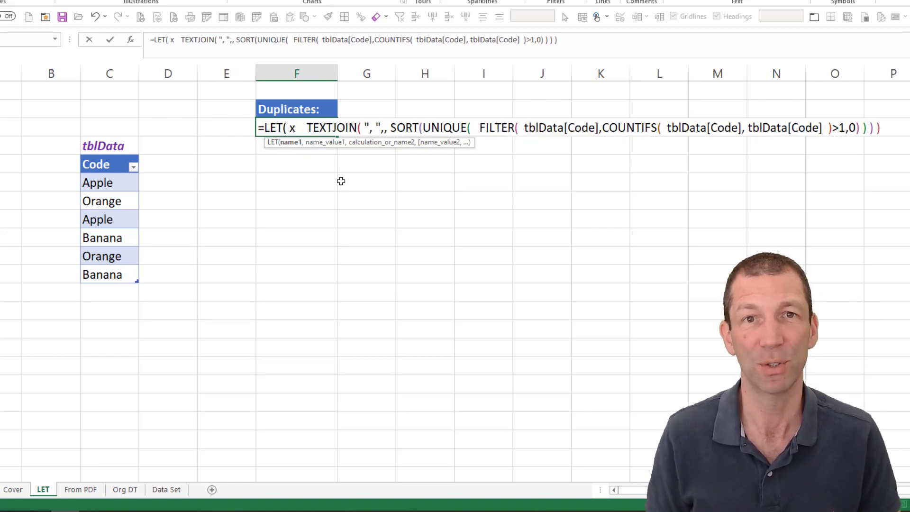
key("BackSpace")
type("_")
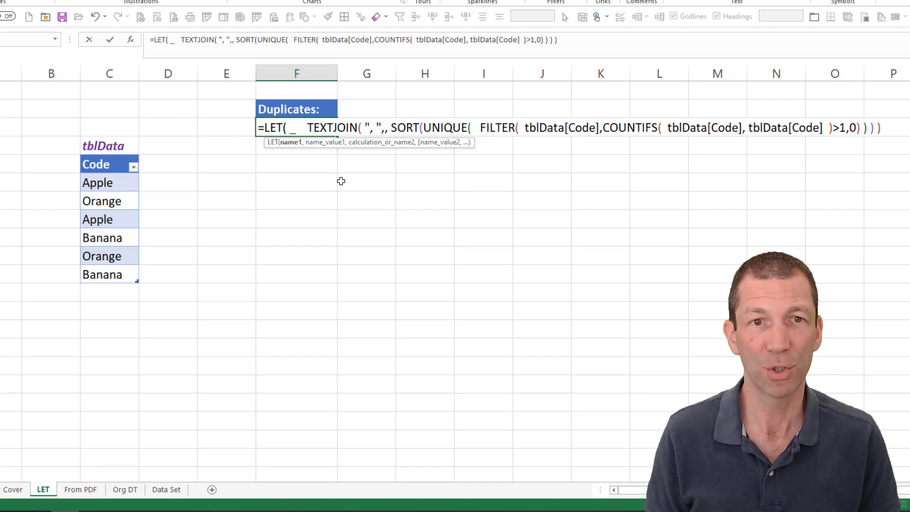
type("Col")
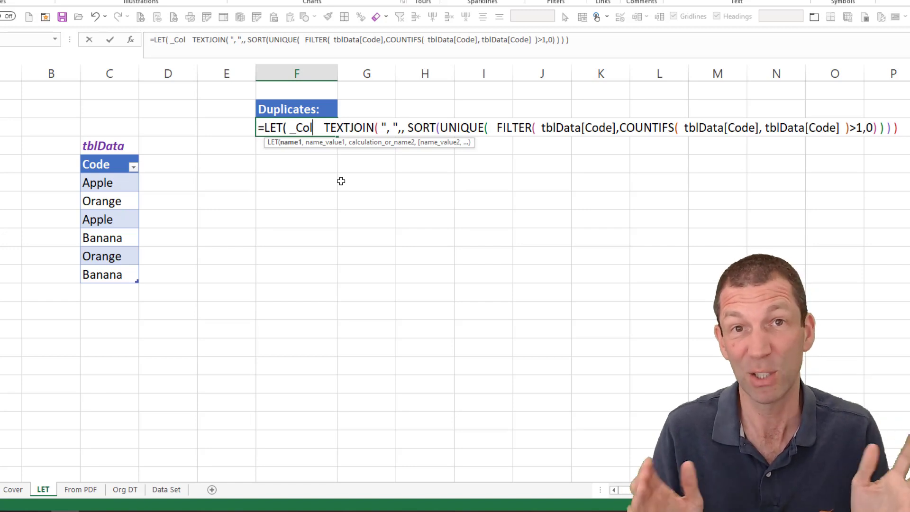
type(",")
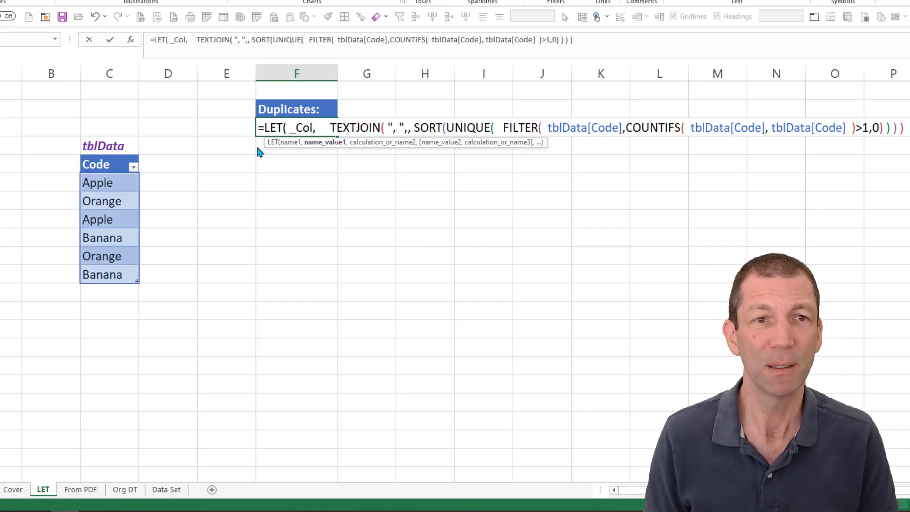
left_click(124, 183)
left_click_drag(123, 182, 113, 275)
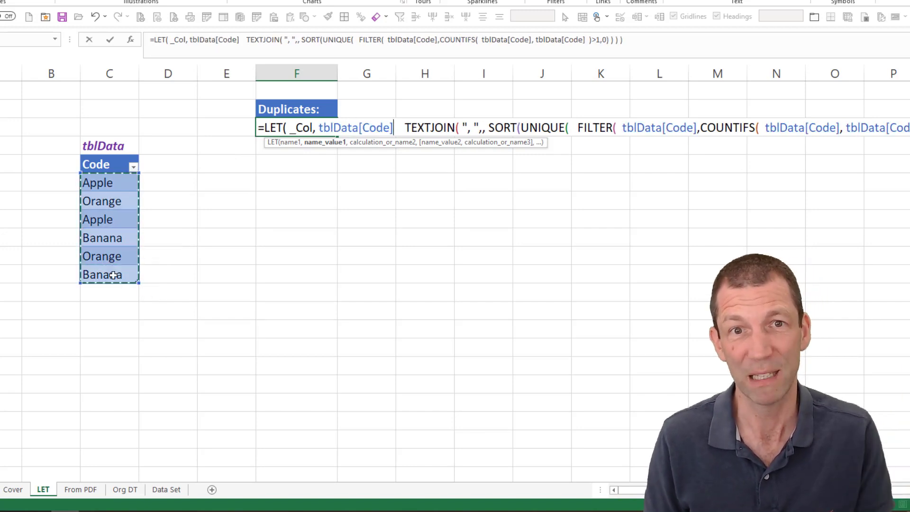
type(",")
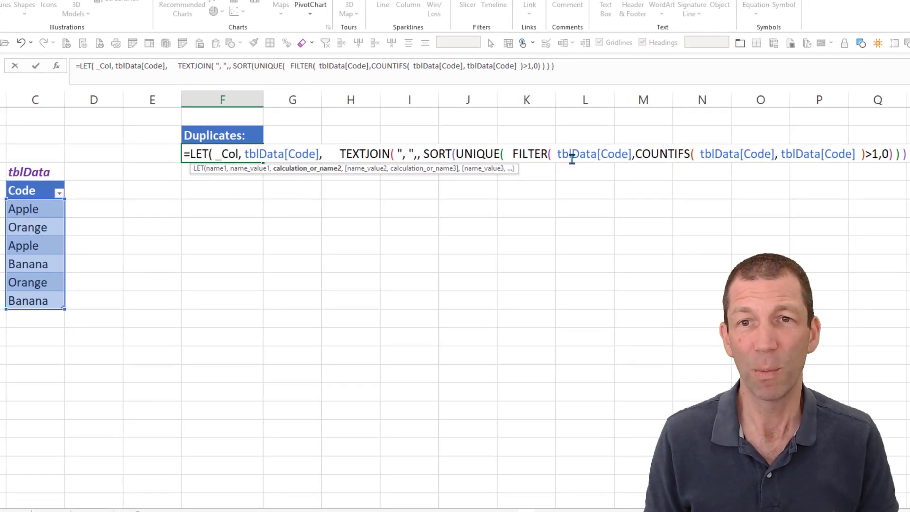
- Replace tblData[Code] inside FILTER and both COUNTIFS arguments with _Col, and commit the formula
double_click(577, 155)
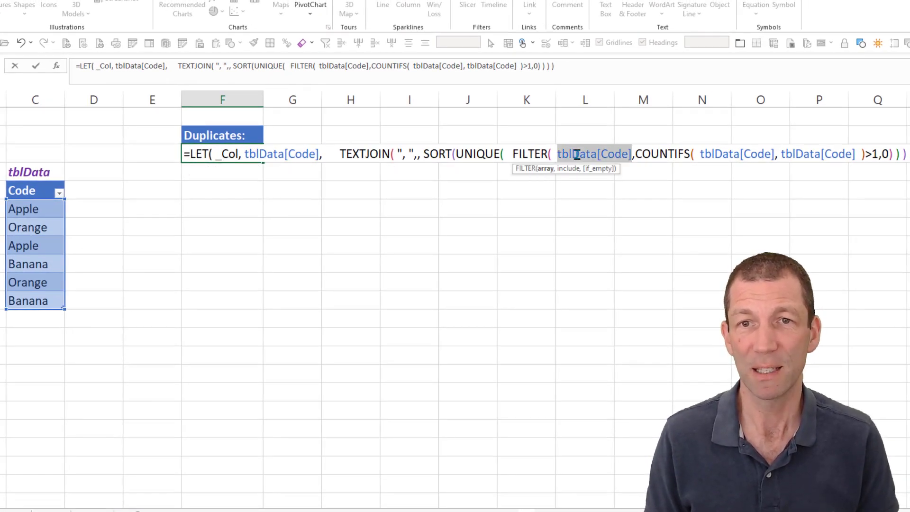
type("_")
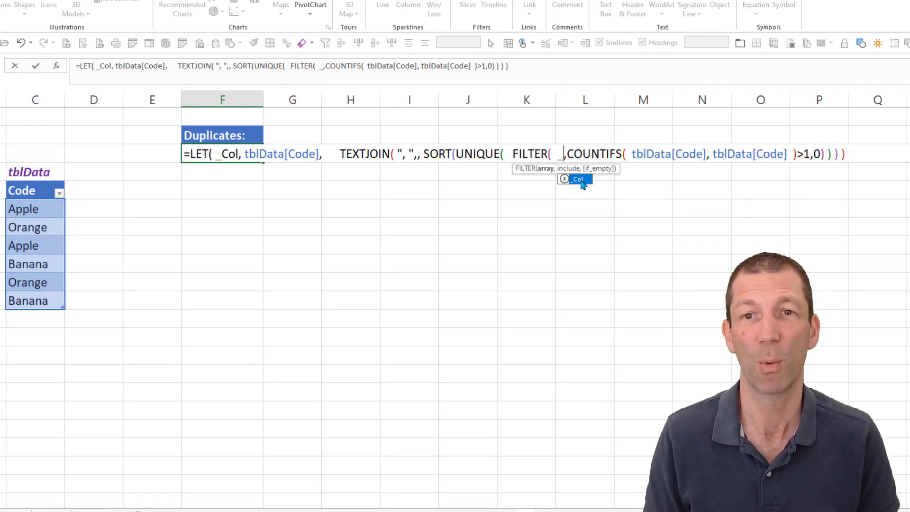
double_click(582, 183)
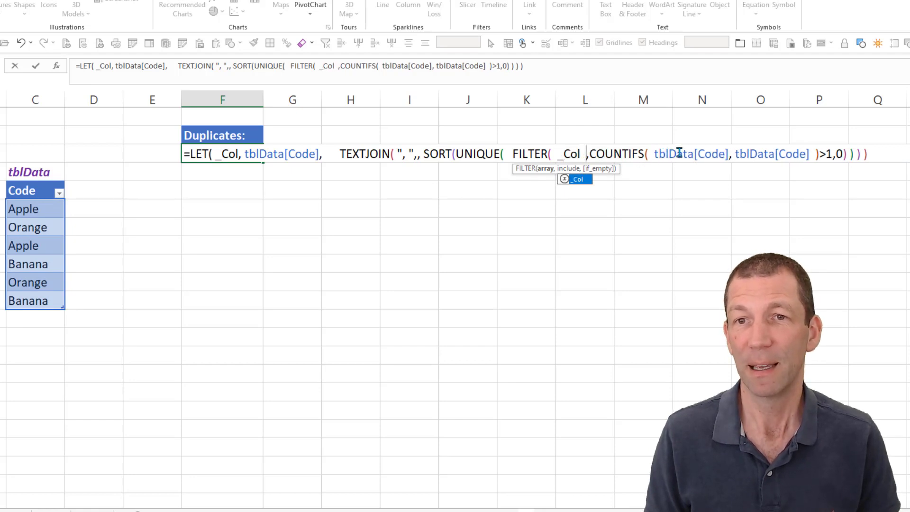
double_click(679, 153)
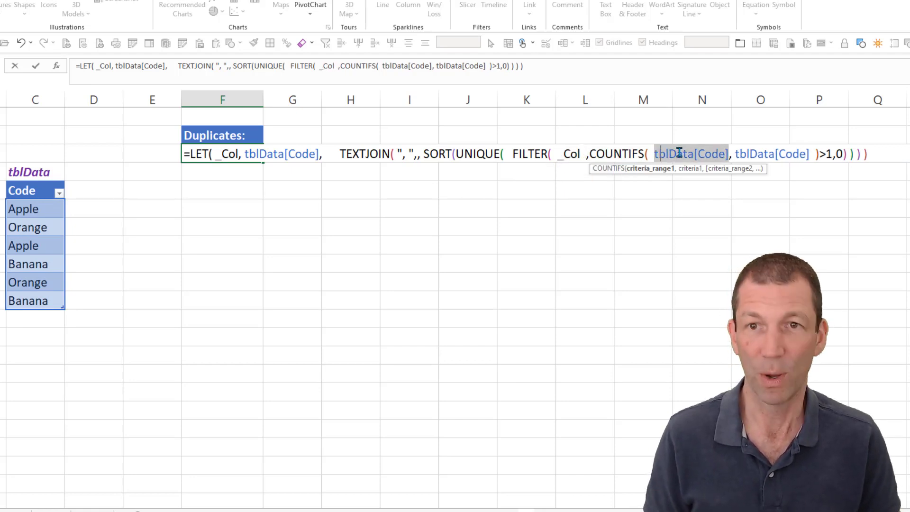
type("_Col")
double_click(721, 155)
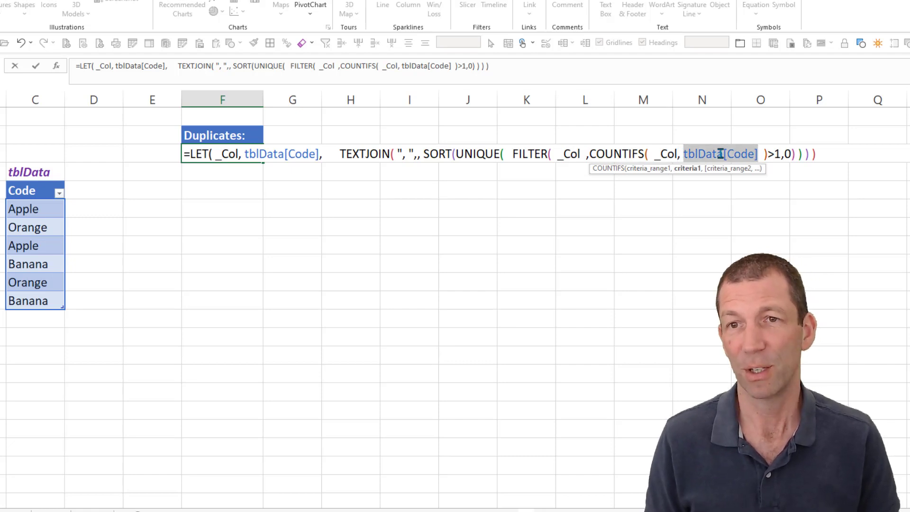
type("_")
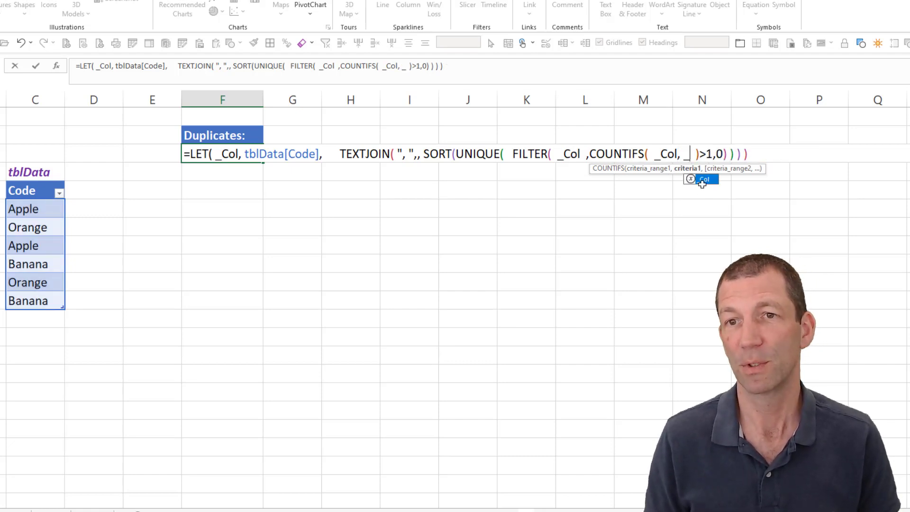
key("Tab")
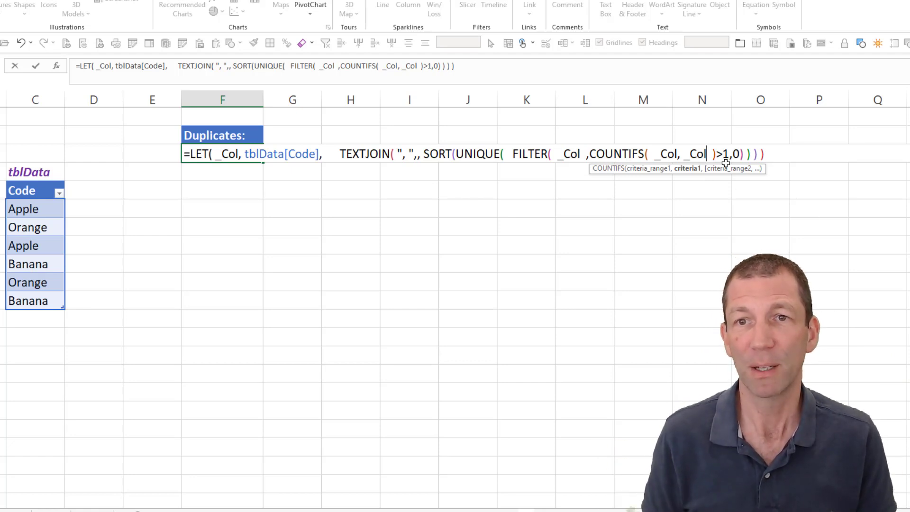
key("Return")
key("Return")
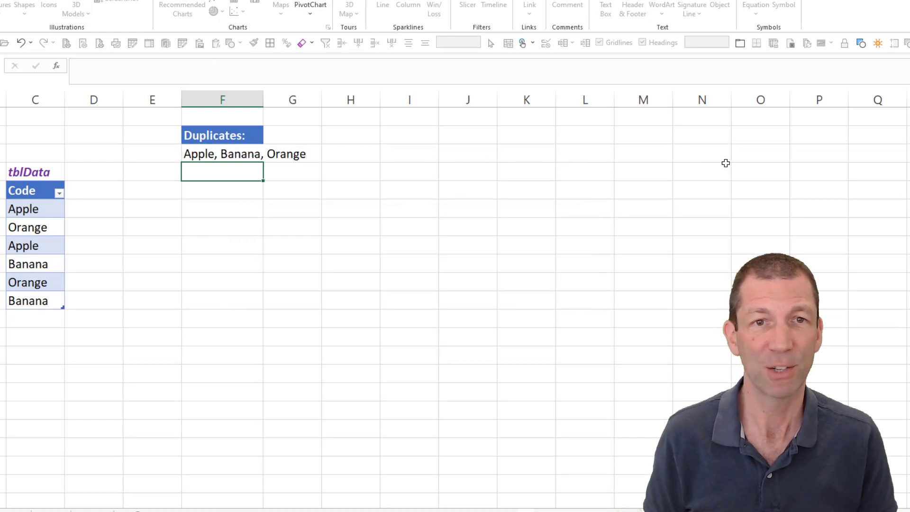
left_click(235, 147)
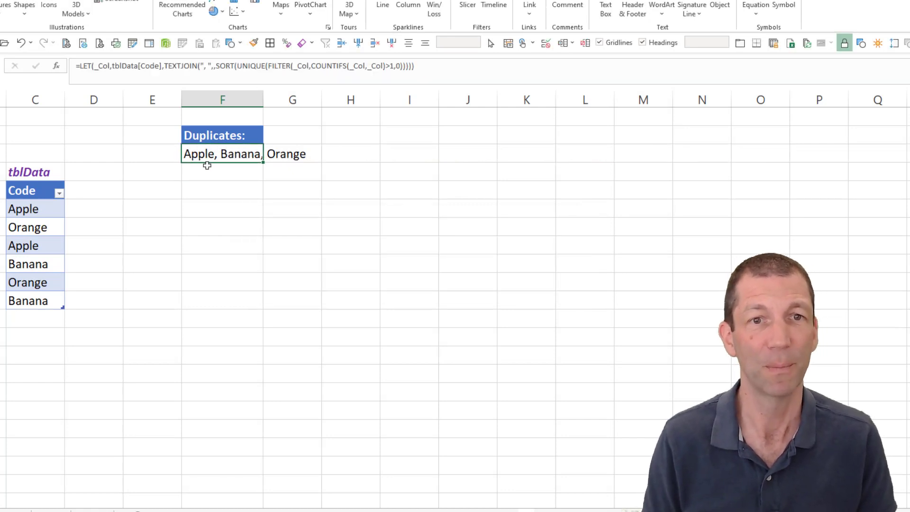
double_click(232, 156)
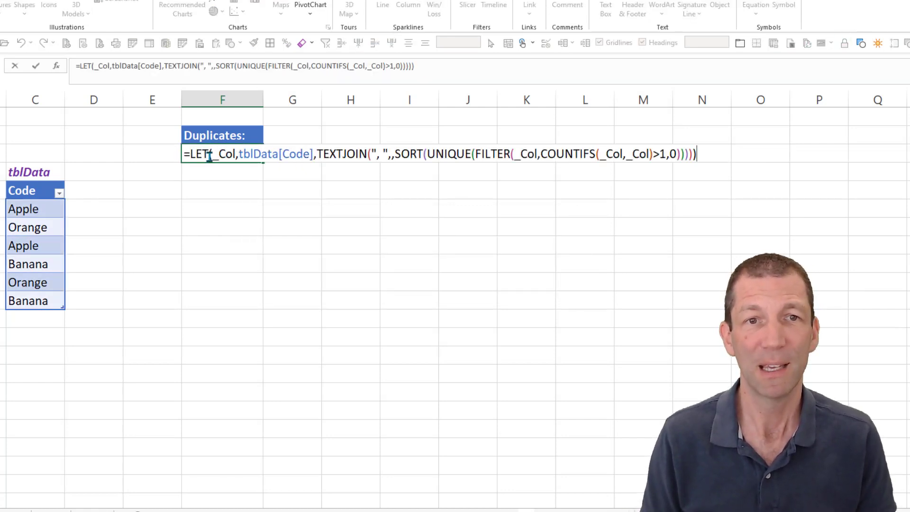
double_click(227, 154)
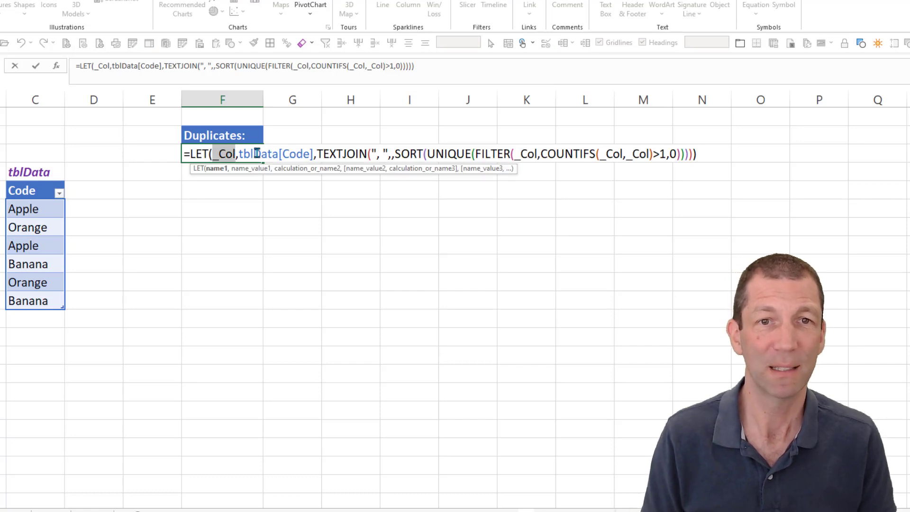
double_click(289, 154)
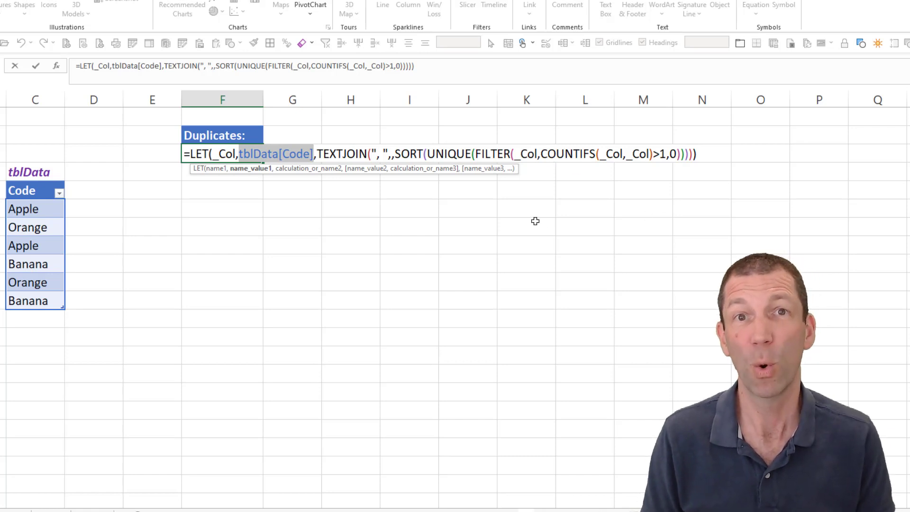
key("ctrl+Return")
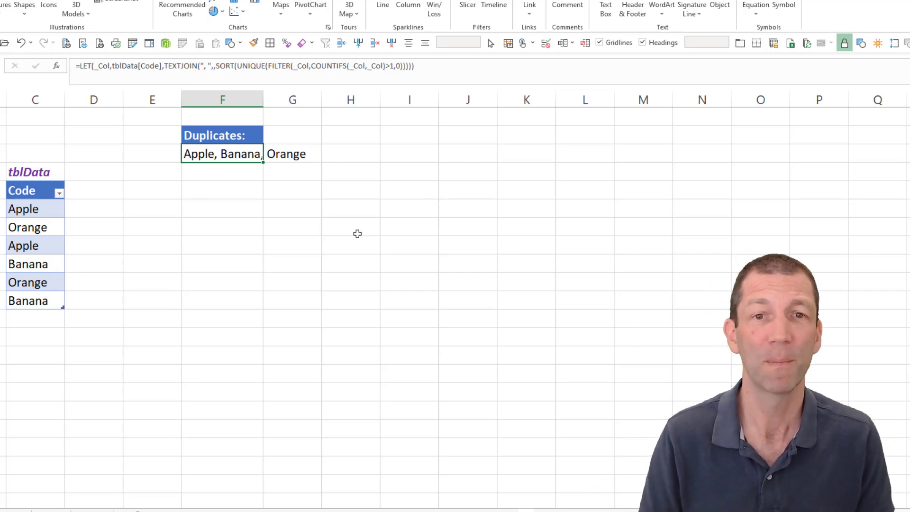
- Enter =LET(x, 1, y, 2, x+y) in the empty column G cell, giving 3
left_click(303, 217)
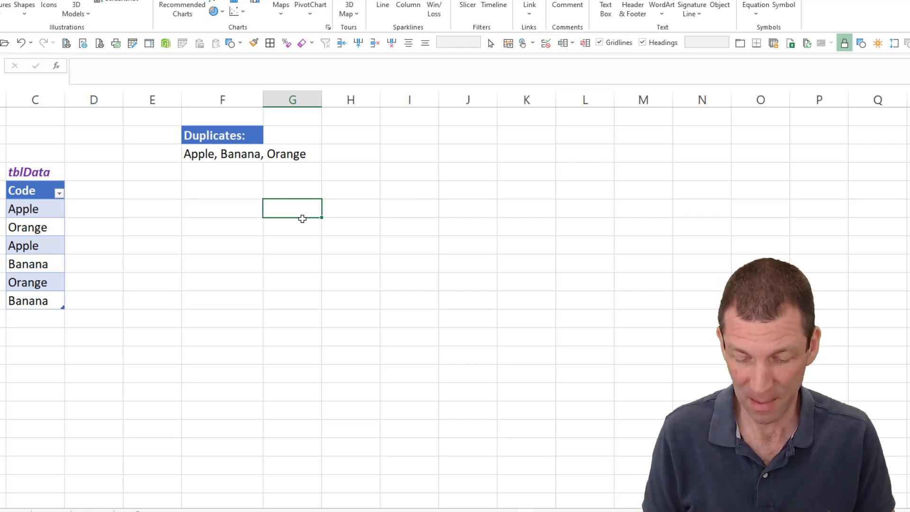
type("=LET( ")
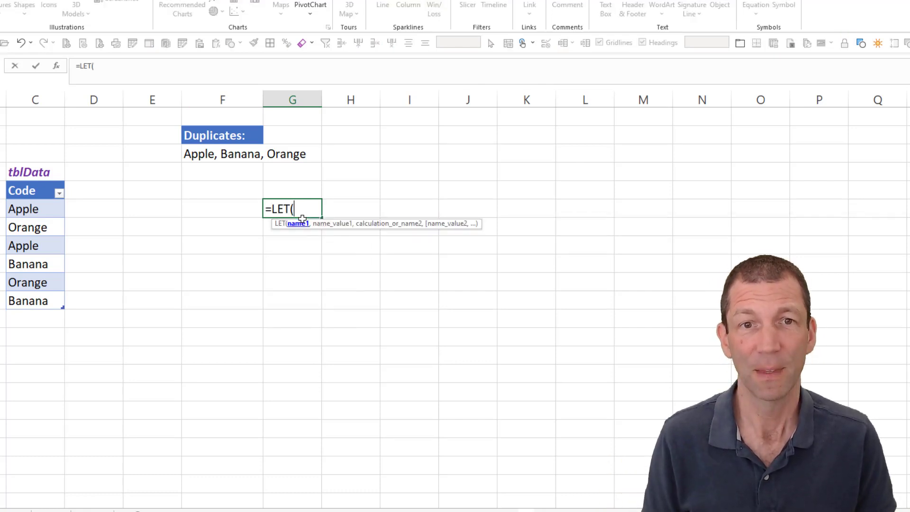
type("x, 1,")
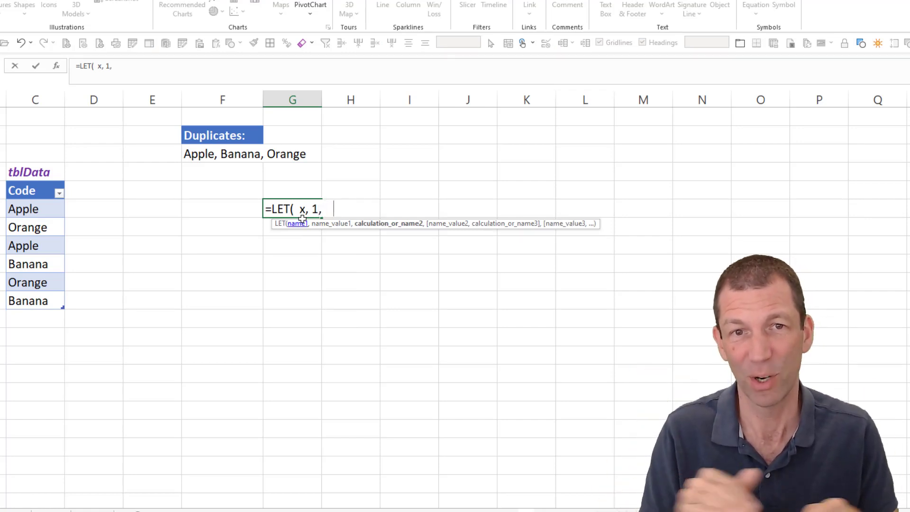
type("y,2,")
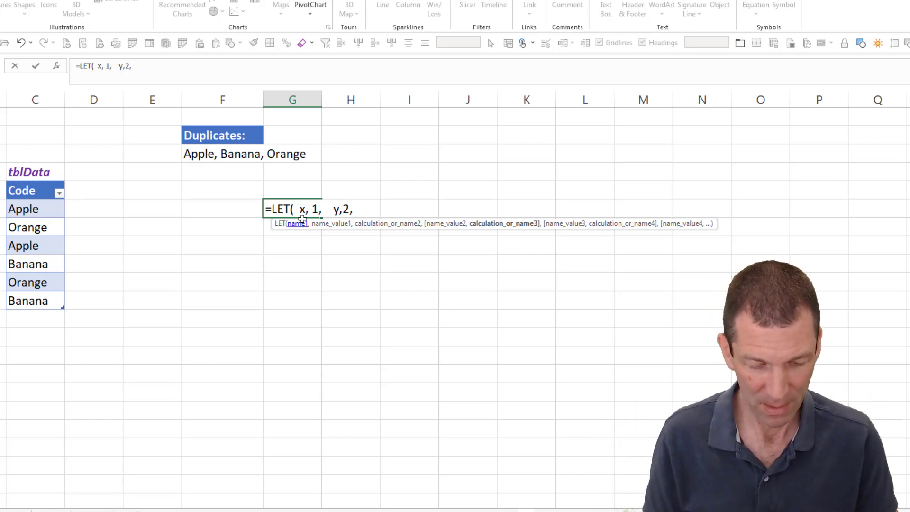
type("x+y")
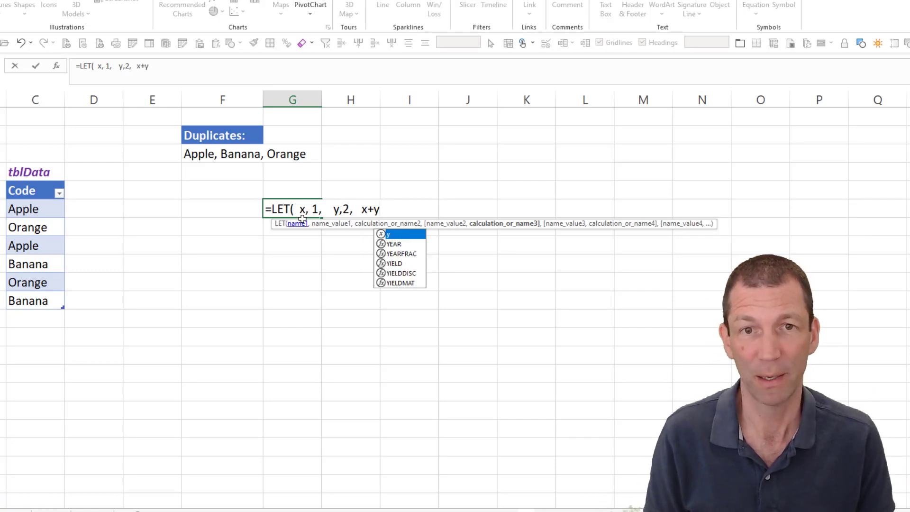
type(")")
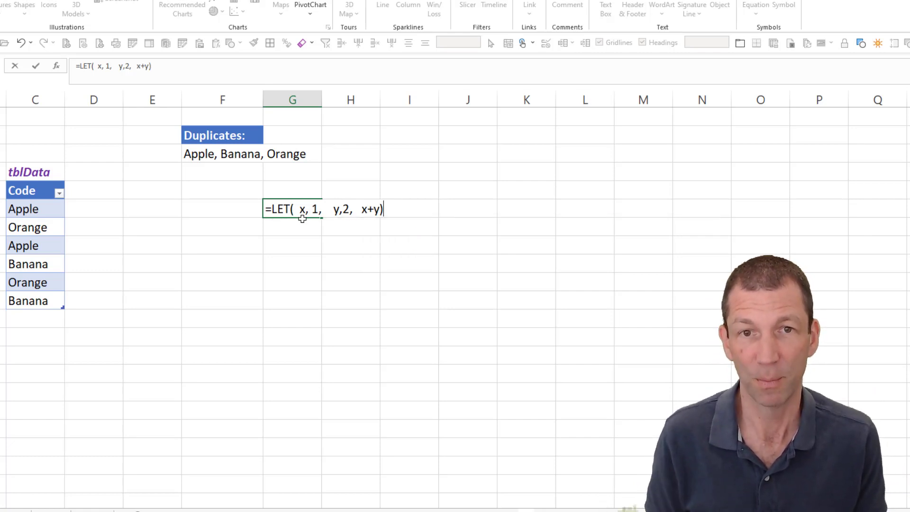
key("ctrl+Return")
- Toggle between showing the LET formula's text and its result 3
double_click(303, 213)
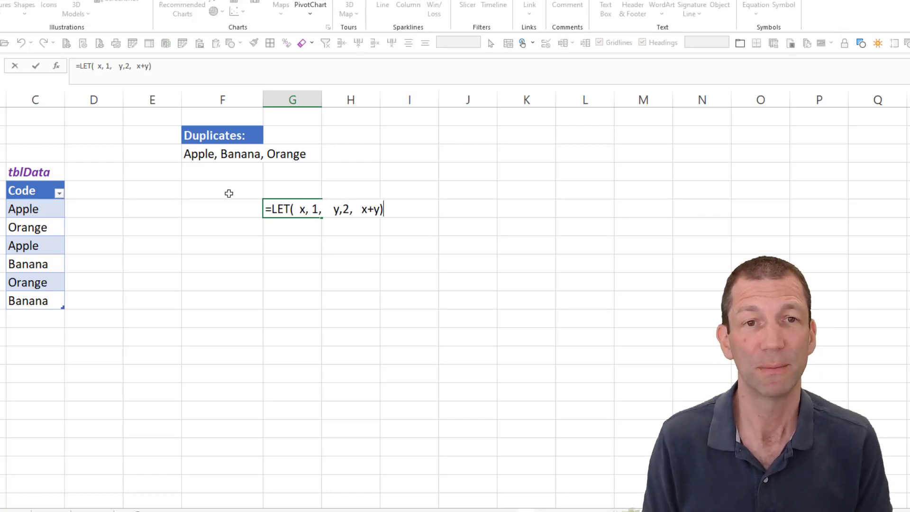
key("Escape")
double_click(303, 210)
key("Escape")
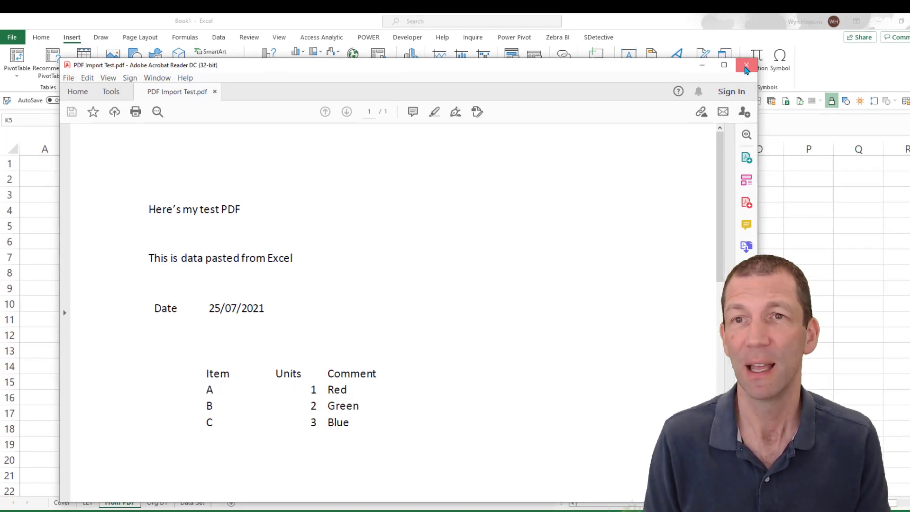
- Close the PDF and import PDF Import Test.pdf via Data > Get Data > From File > From PDF
key("alt+F4")
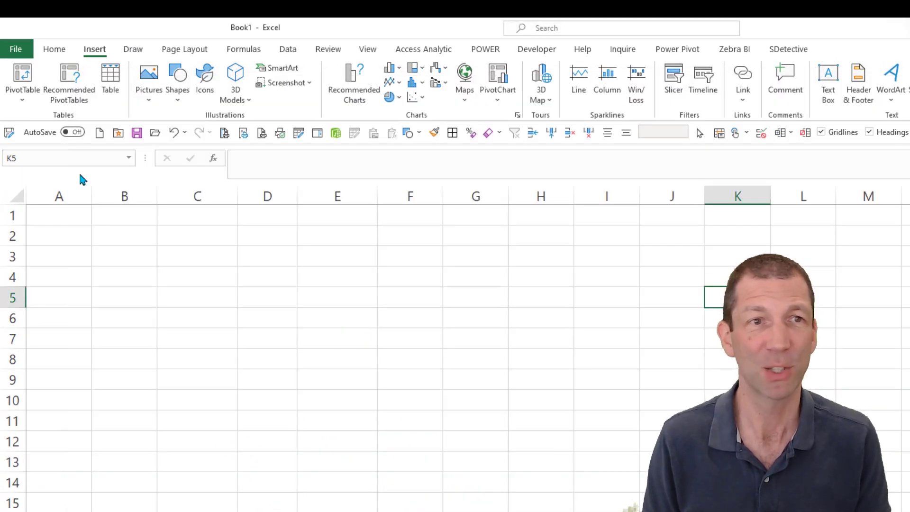
left_click(286, 53)
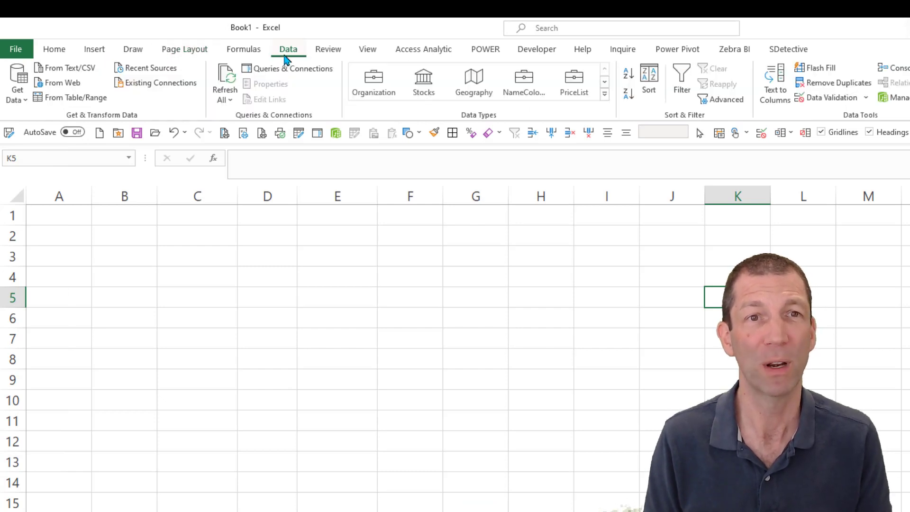
left_click(23, 103)
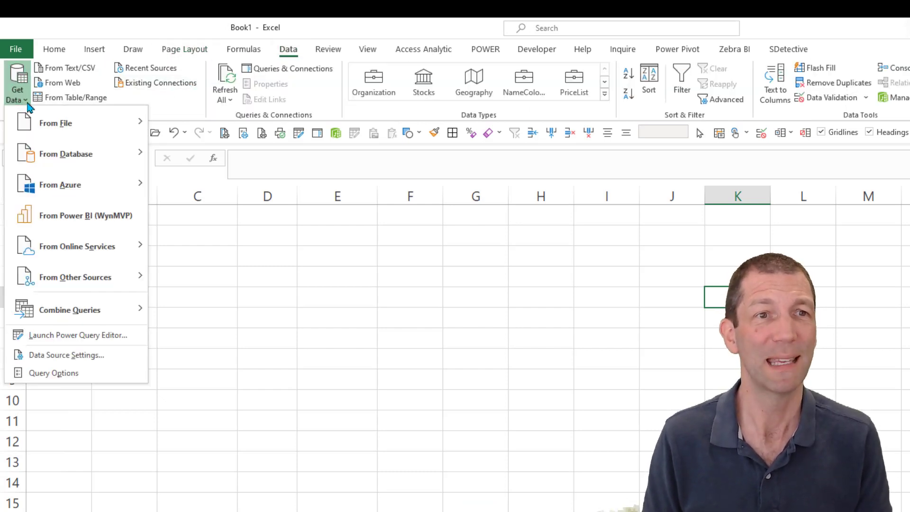
mouse_move(74, 124)
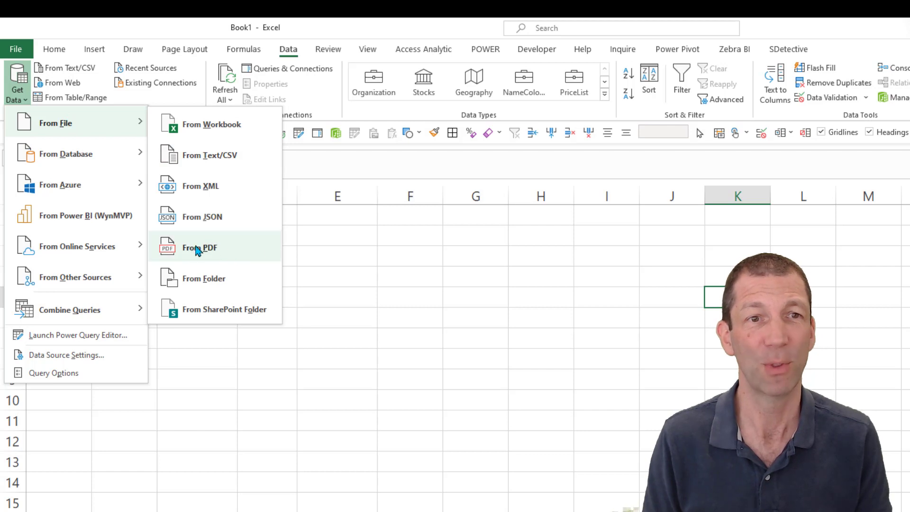
left_click(214, 247)
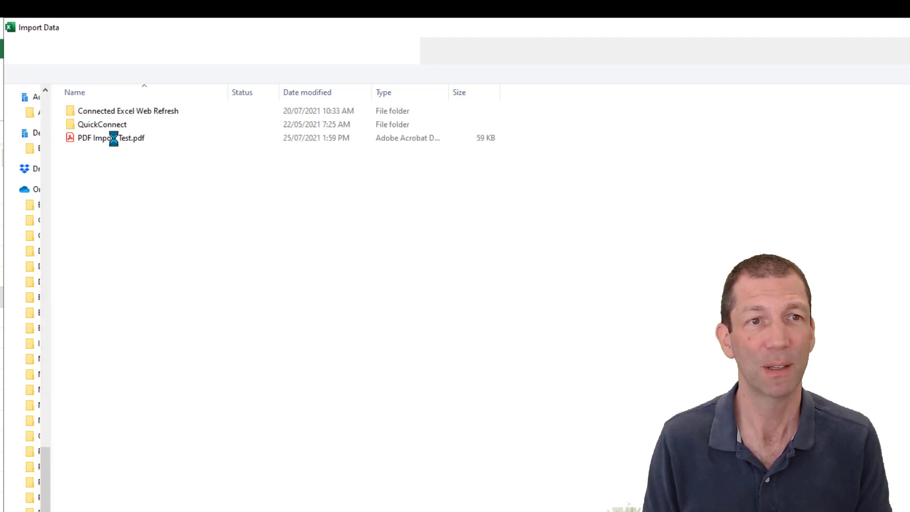
left_click(125, 142)
double_click(124, 138)
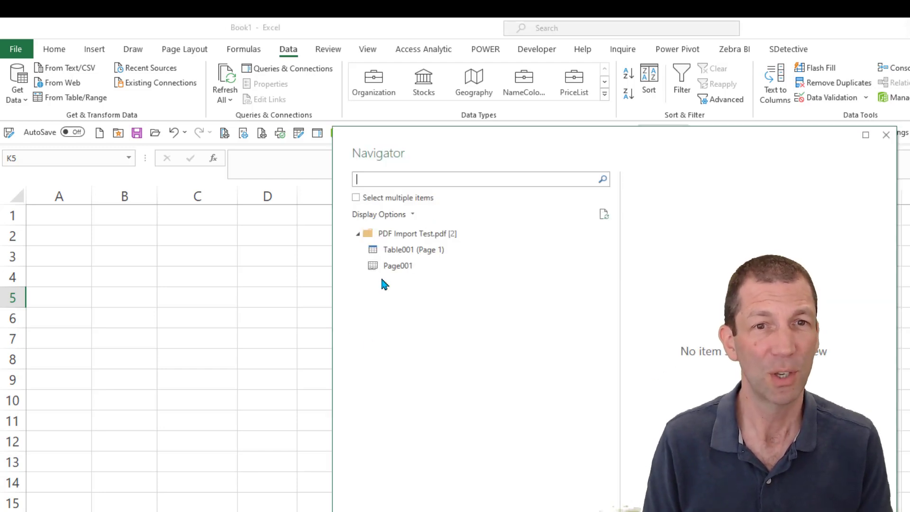
- Preview Page001 and Table001 (Page 1) in the Navigator, then open Table001 for transforming
left_click(400, 268)
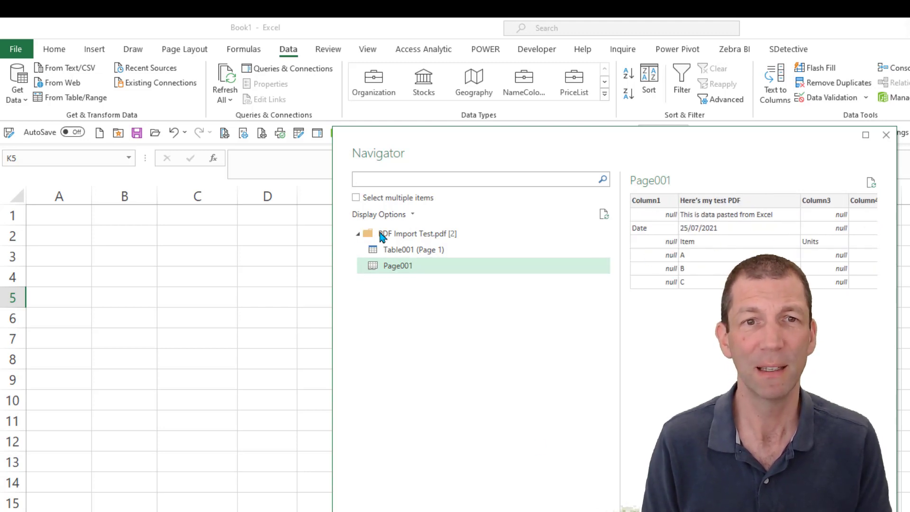
left_click(405, 250)
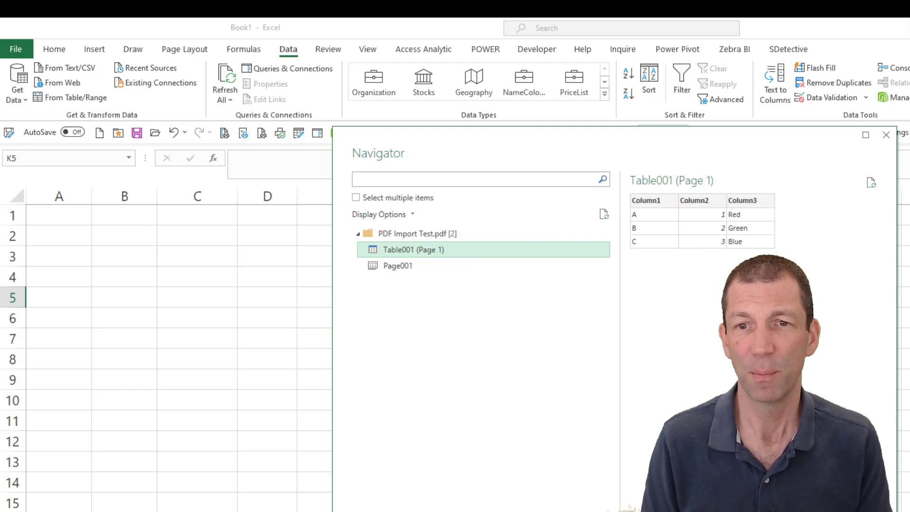
key("Escape")
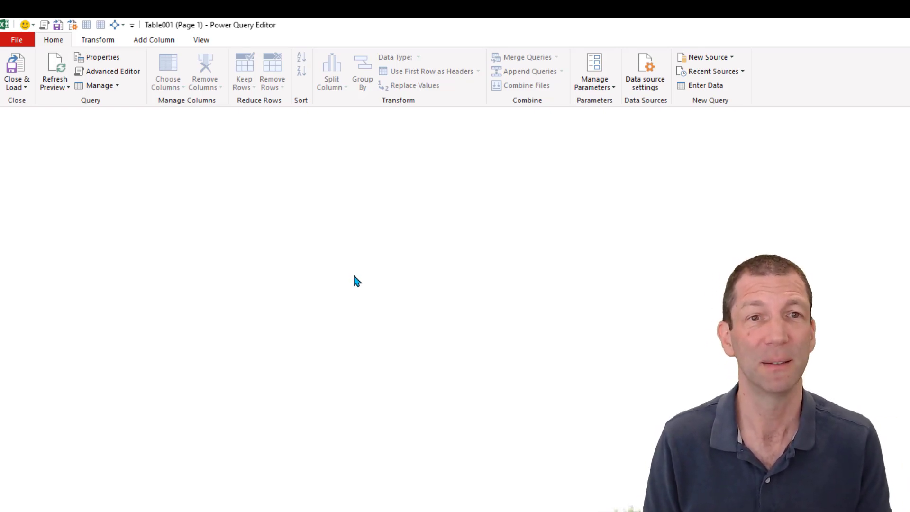
- Close & Load the query as a table on the existing worksheet at cell B2
left_click(24, 88)
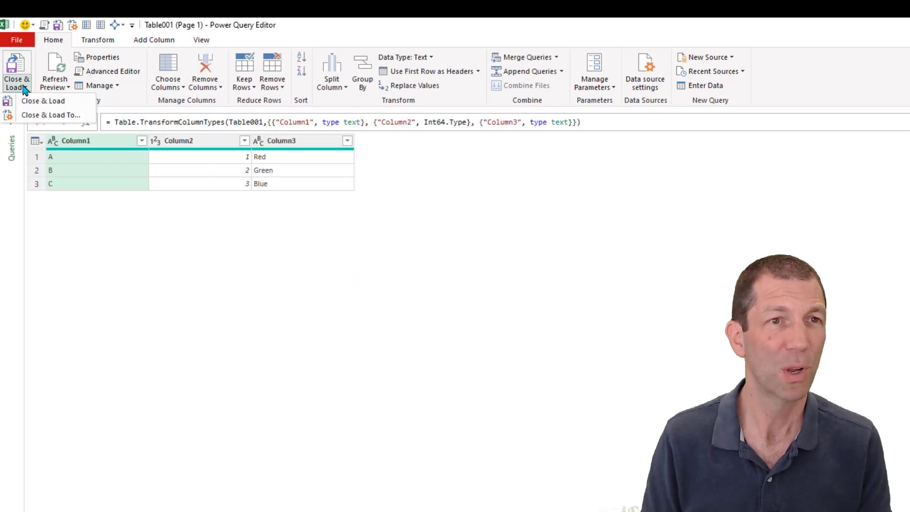
left_click(45, 116)
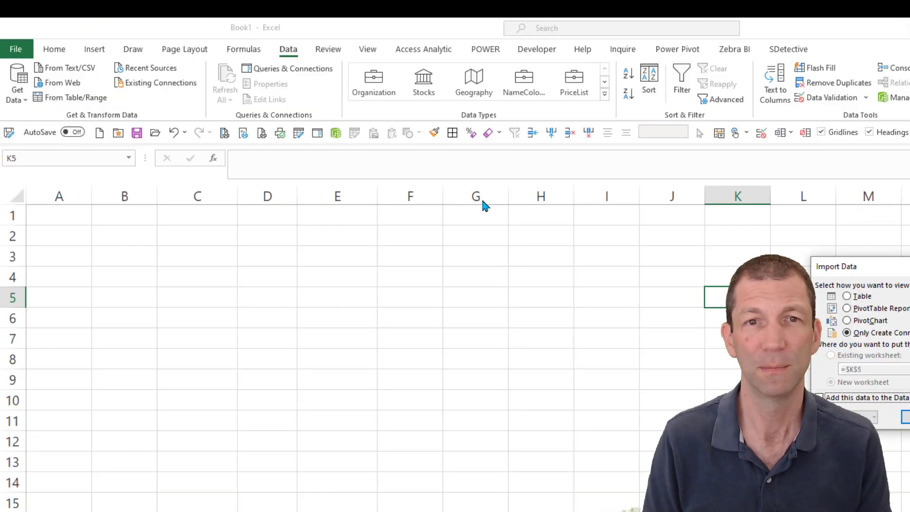
left_click(847, 297)
left_click(848, 355)
left_click(144, 237)
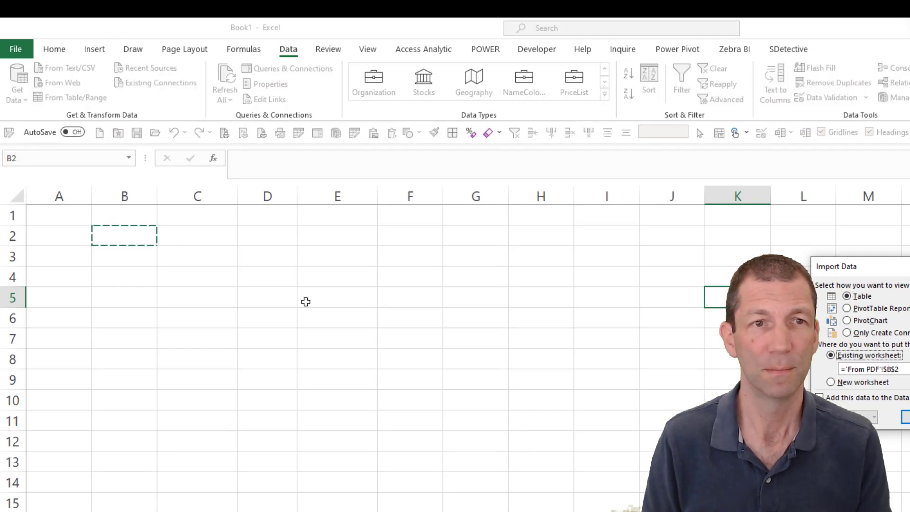
left_click(907, 417)
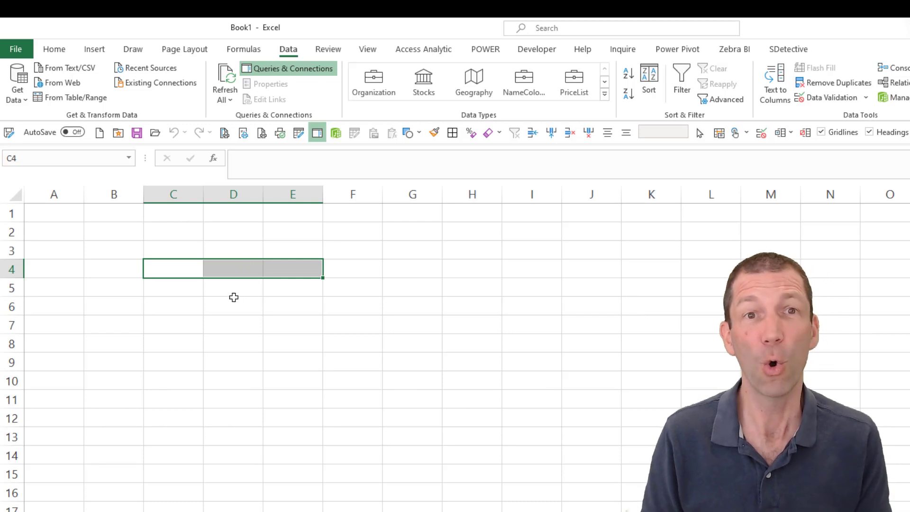
left_click(232, 299)
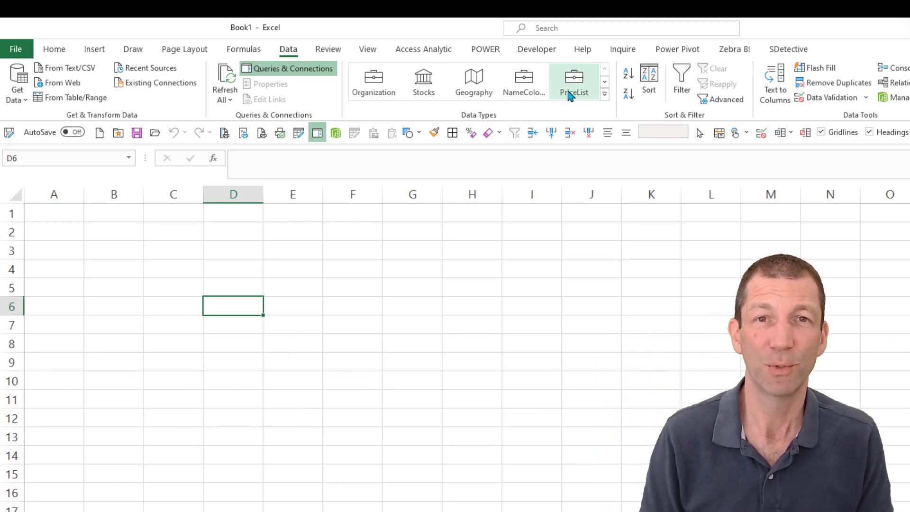
left_click(605, 95)
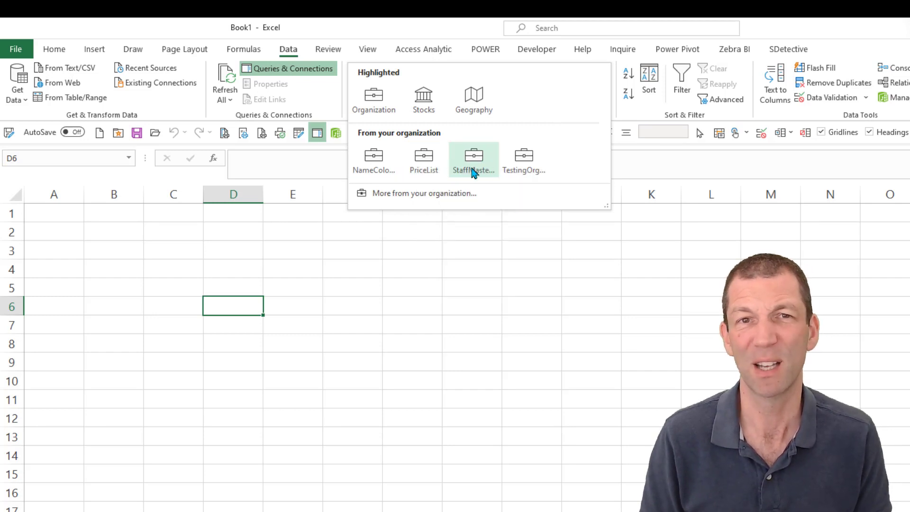
mouse_move(427, 165)
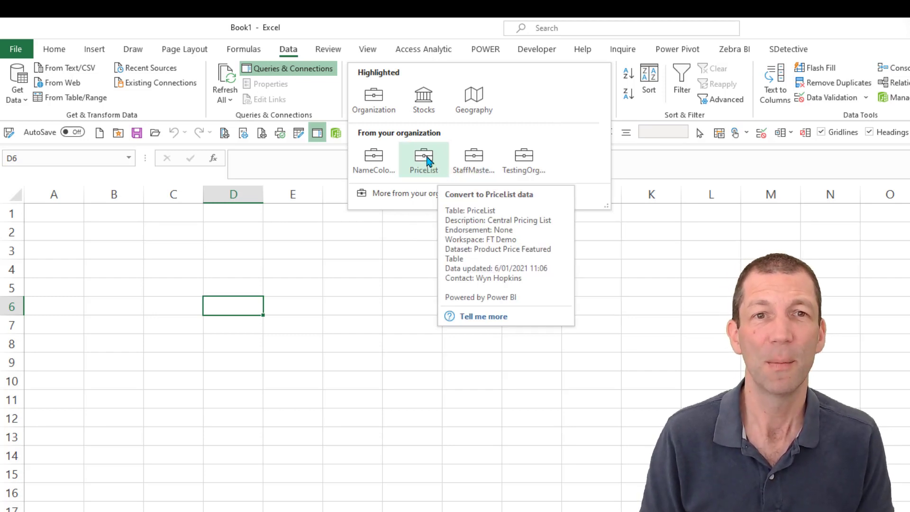
left_click(219, 246)
- Enter A001 in D3, convert it to the PriceList data type, and view its card
left_click(219, 246)
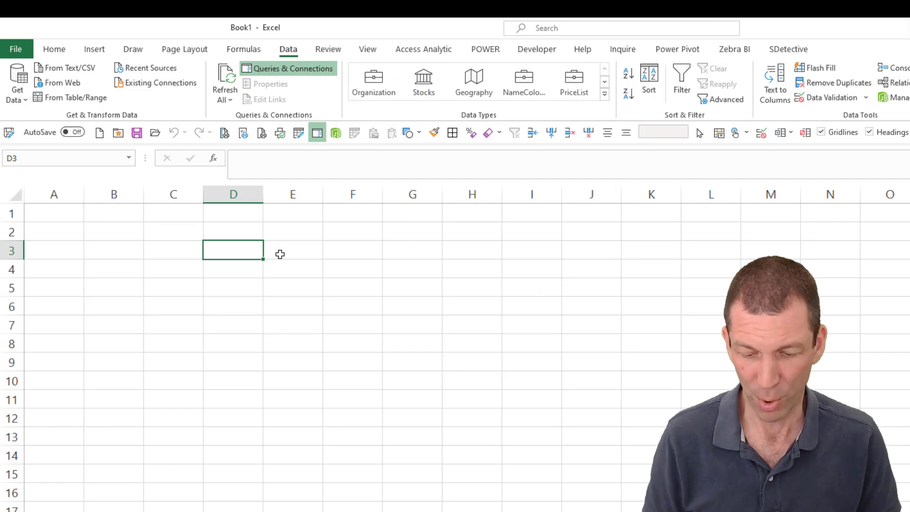
type("A001")
key("Return")
key("Up")
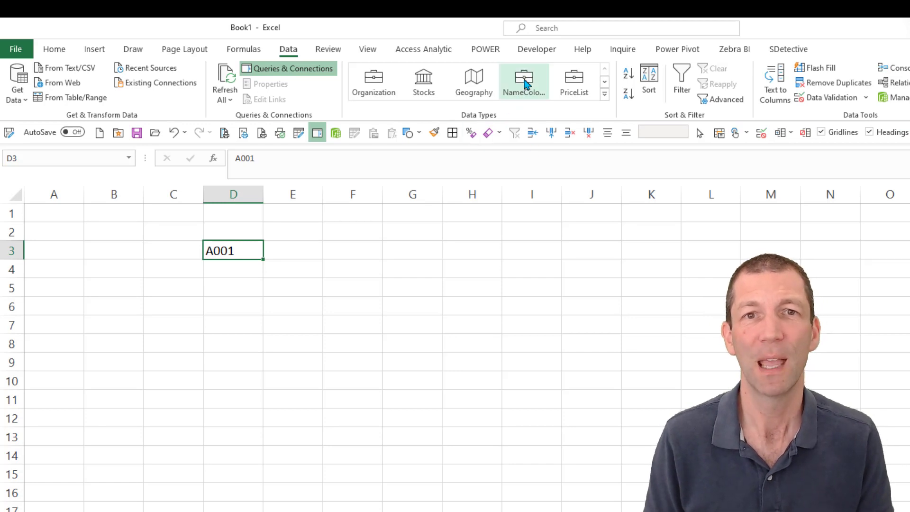
left_click(577, 88)
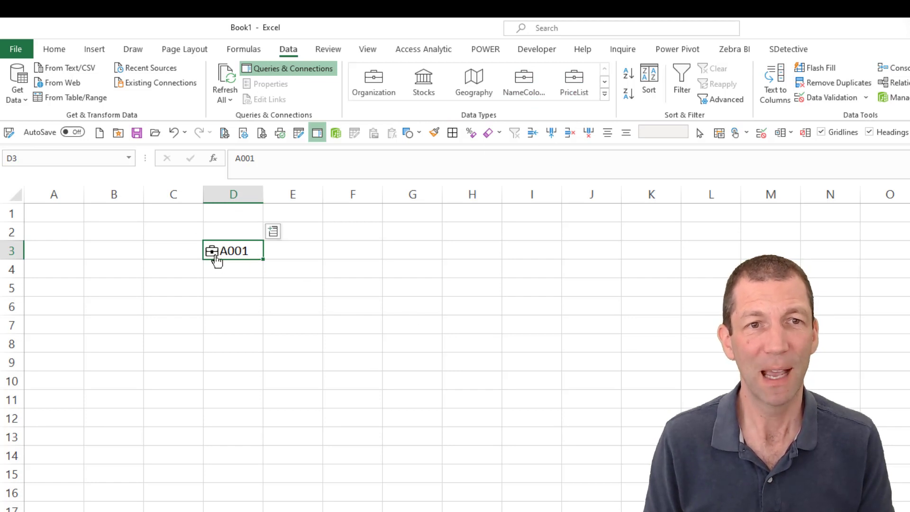
left_click(214, 255)
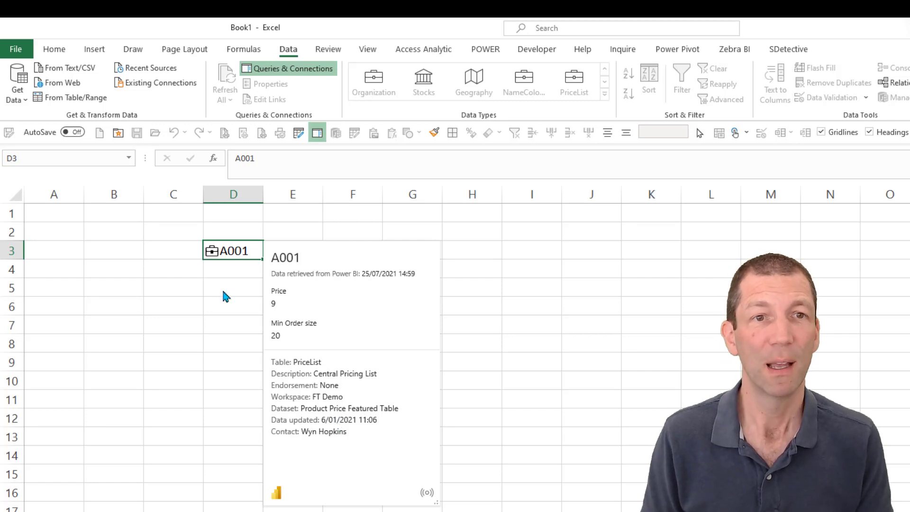
left_click(242, 258)
- Insert the Price field into E3 as =D3.Price, then change D3's code to A002
left_click(273, 232)
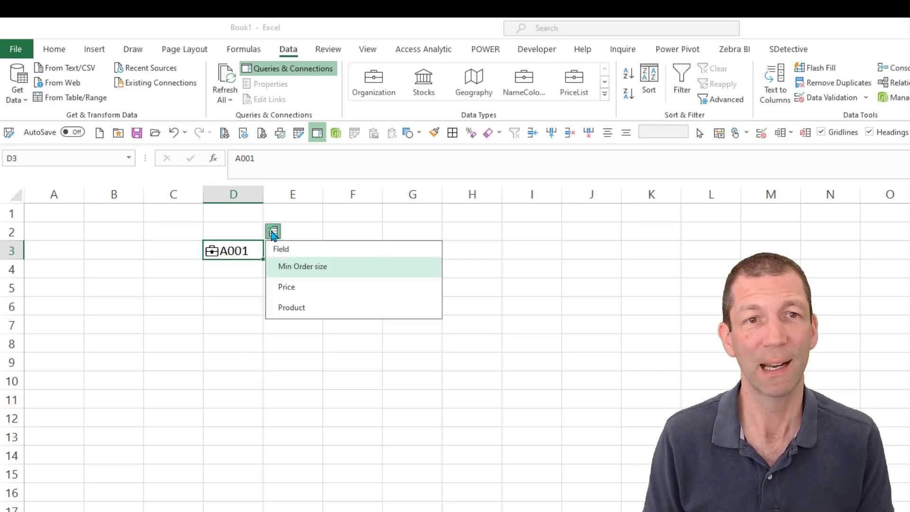
left_click(284, 289)
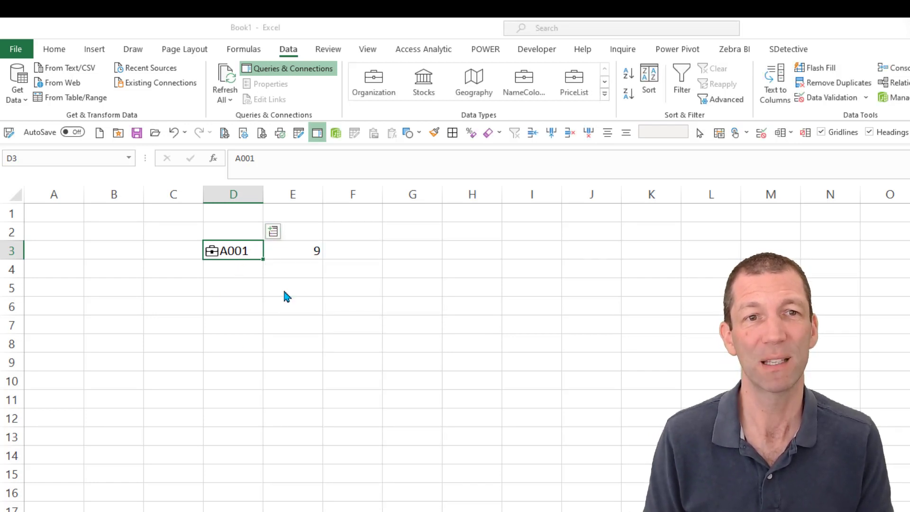
left_click(298, 251)
key("F2")
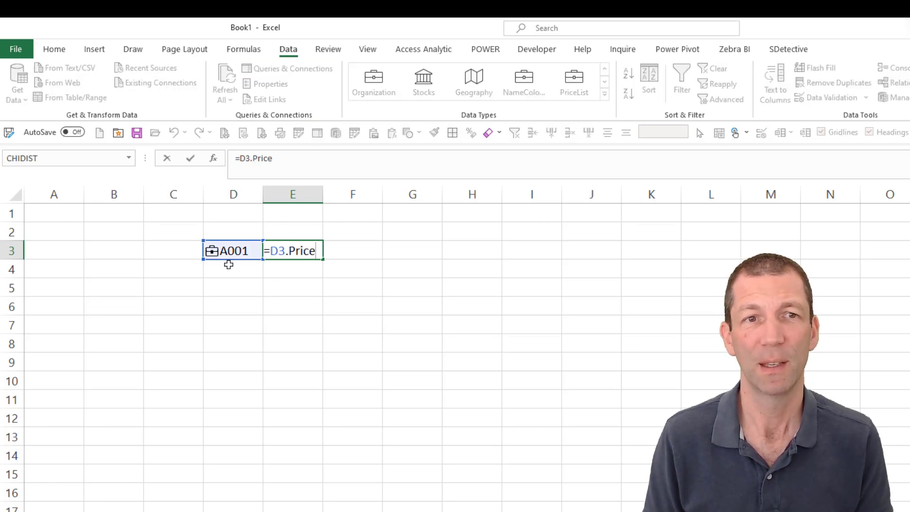
left_click(260, 251)
key("F2")
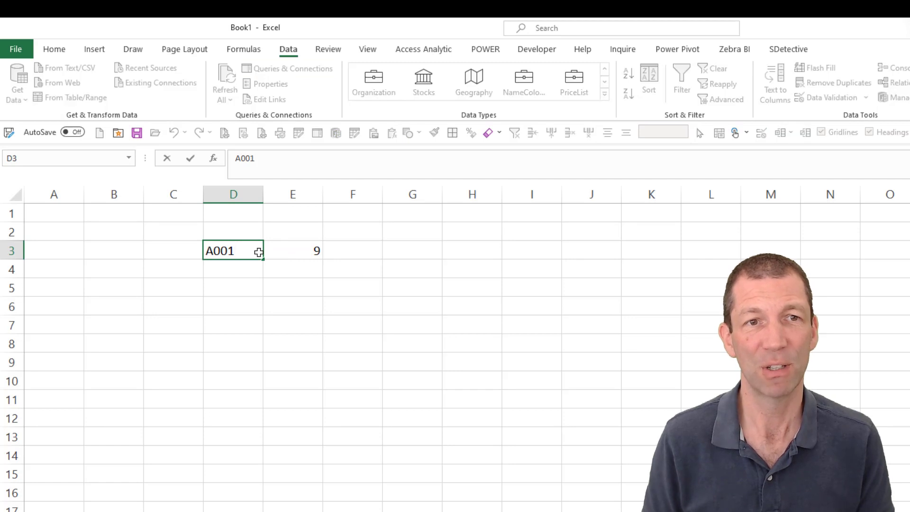
key("Return")
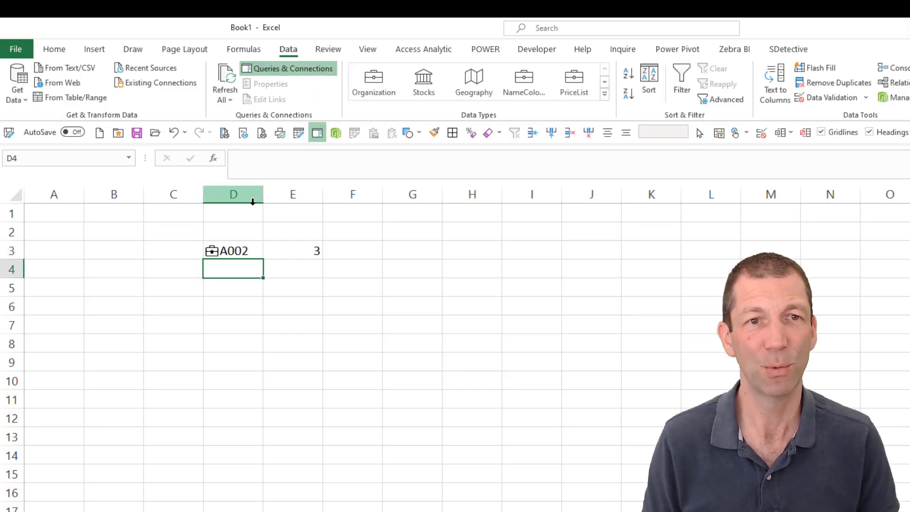
- Enter product code A006 in cell D4
left_click(246, 251)
left_click(248, 268)
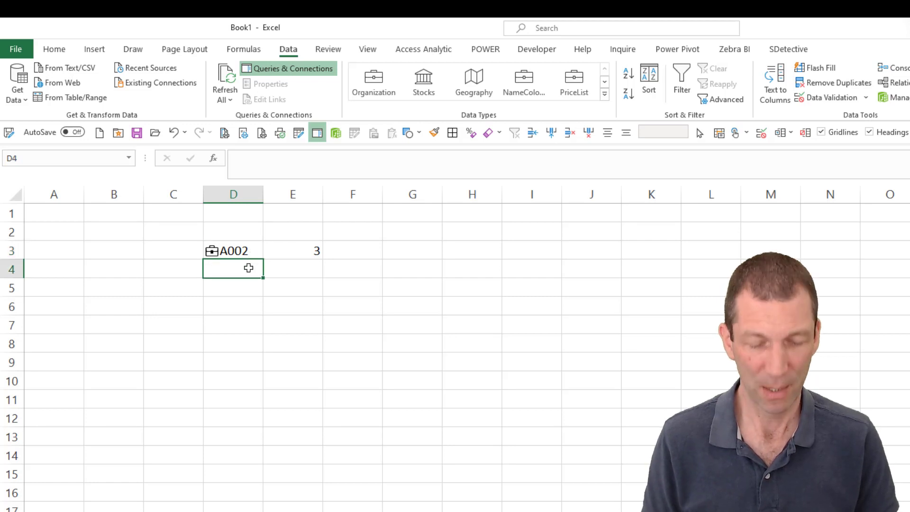
type("A")
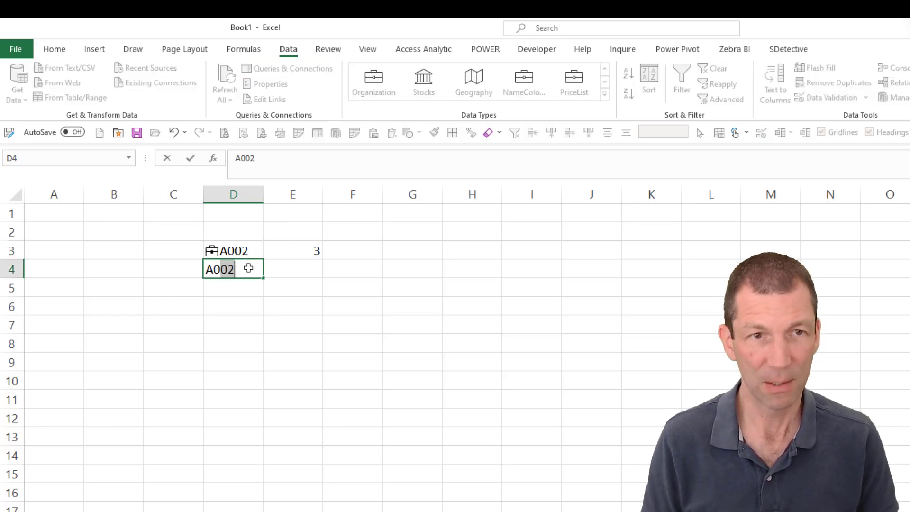
type("006")
key("Return")
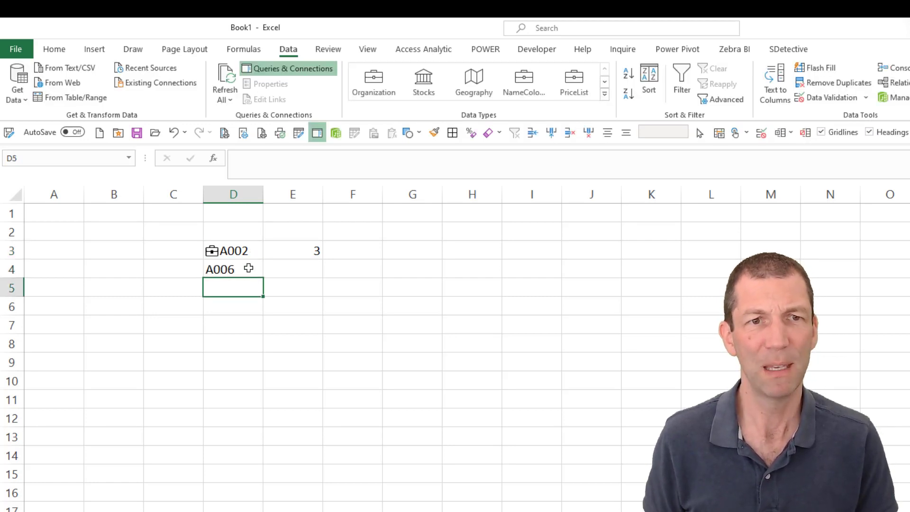
- Fill E3's price formula down to E4 and convert A006 to the PriceList data type
left_click(312, 252)
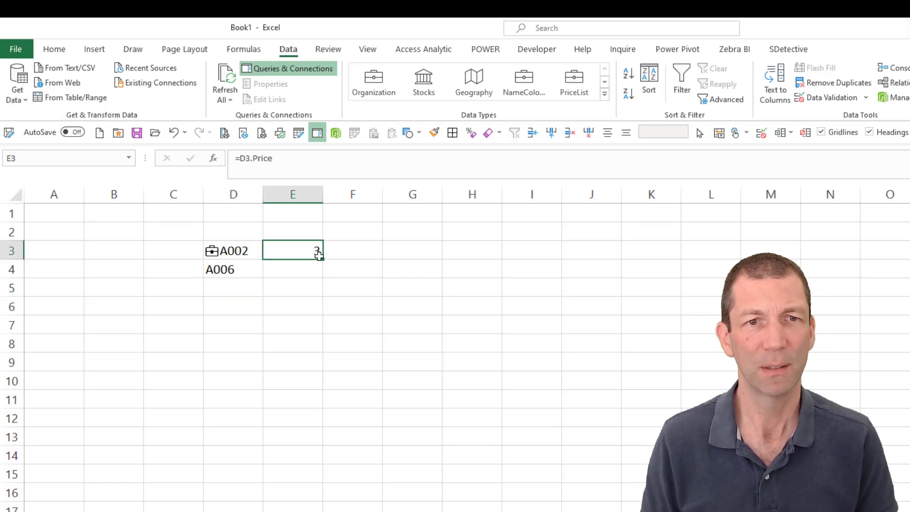
left_click_drag(323, 259, 325, 275)
key("F2")
key("Escape")
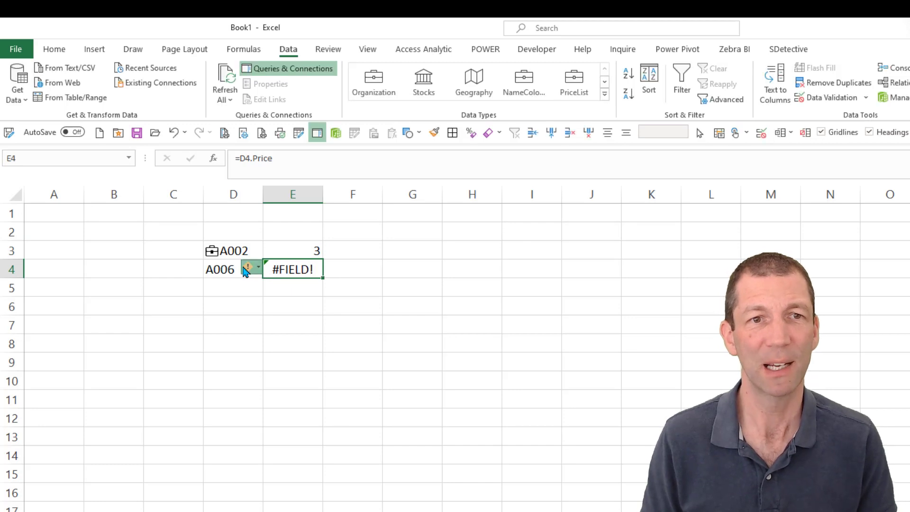
left_click(220, 264)
left_click(574, 88)
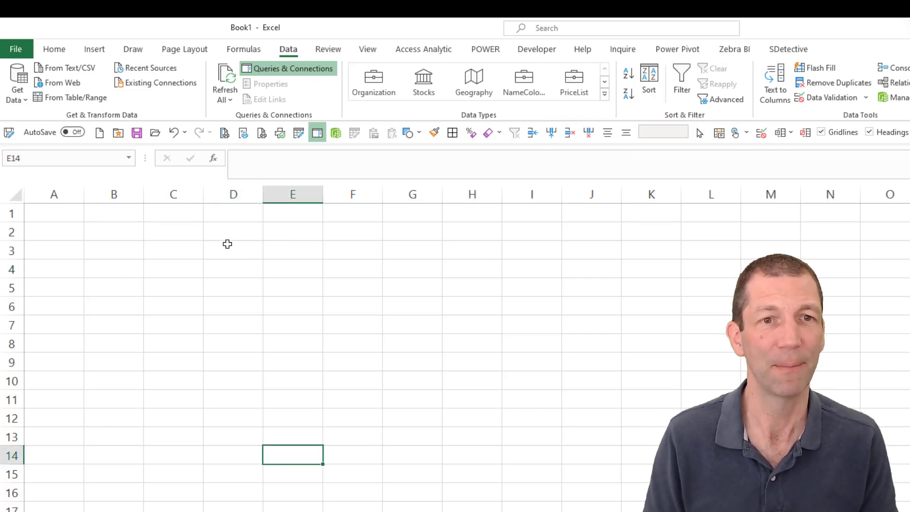
- Look at the Get Data sources, then start an Insert > PivotTable from a Power BI dataset
left_click(225, 245)
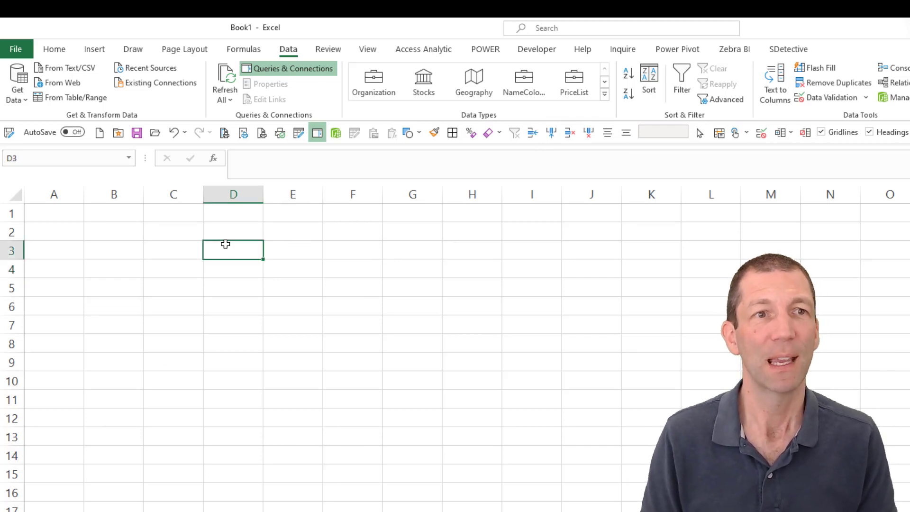
left_click(17, 87)
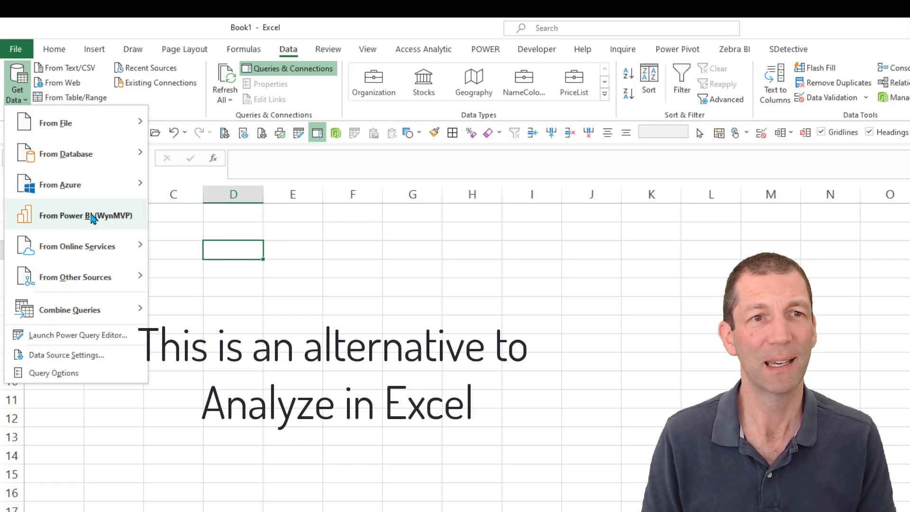
left_click(97, 50)
left_click(97, 51)
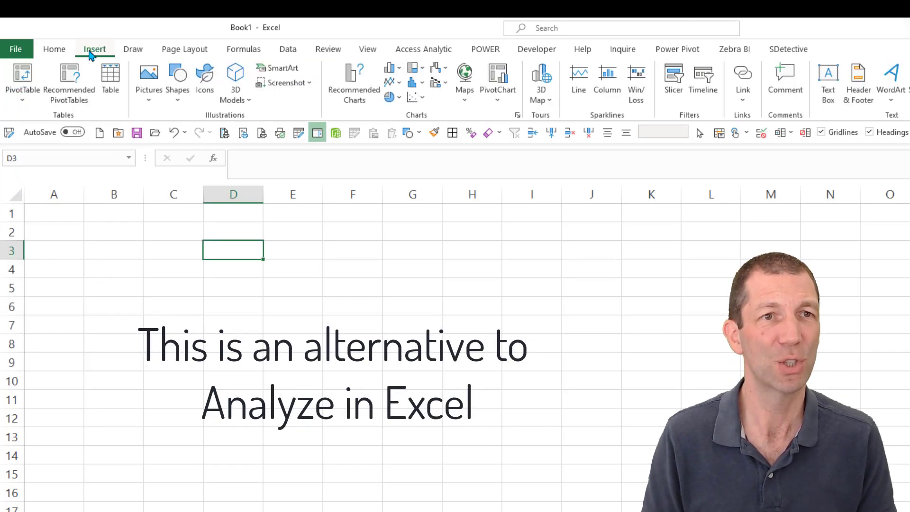
left_click(23, 95)
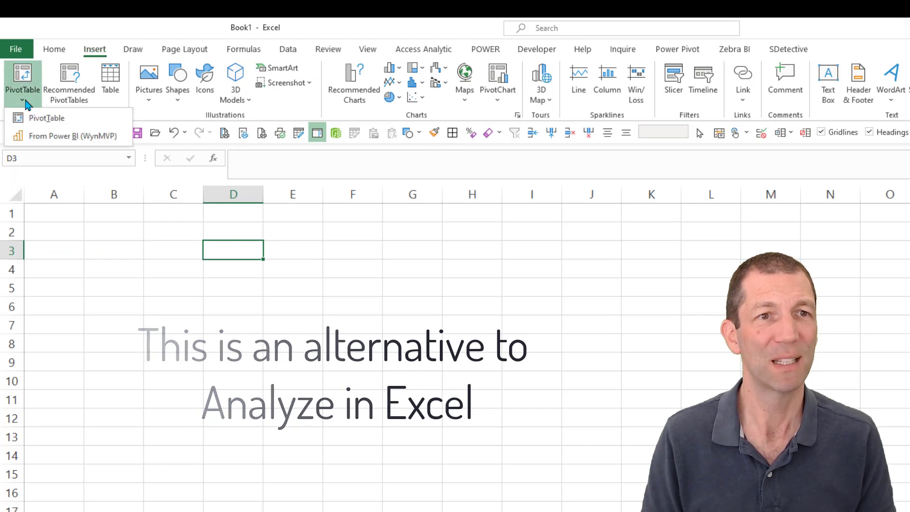
left_click(53, 138)
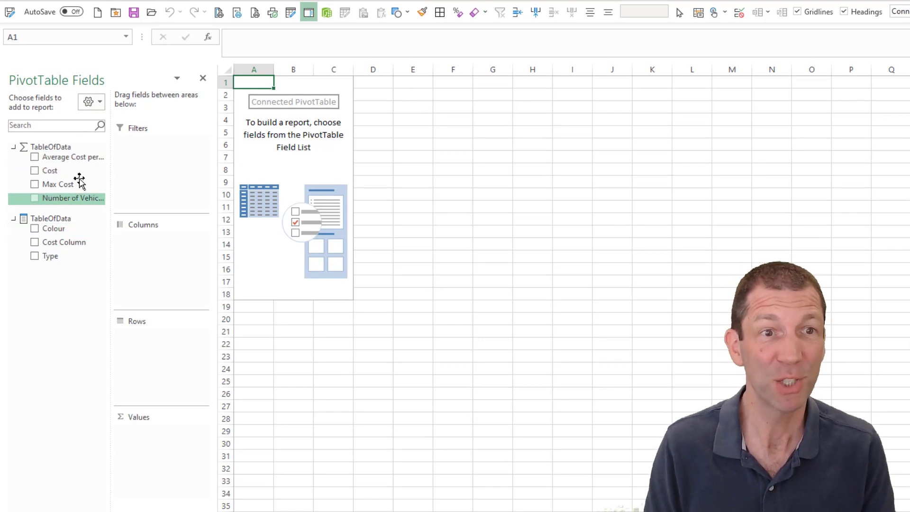
- Put Cost in Values and Colour in Rows, totalling $96,900 across Blue, Green, Red
left_click_drag(59, 173, 174, 424)
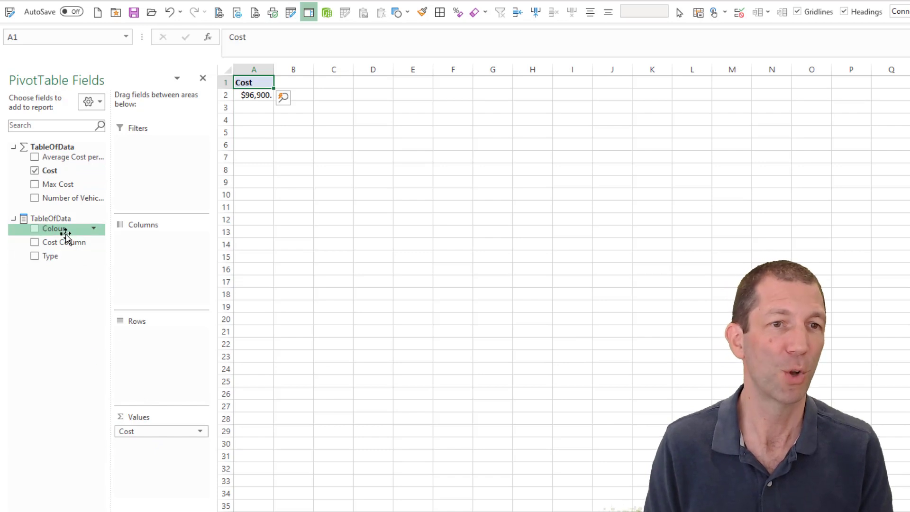
left_click_drag(62, 232, 230, 296)
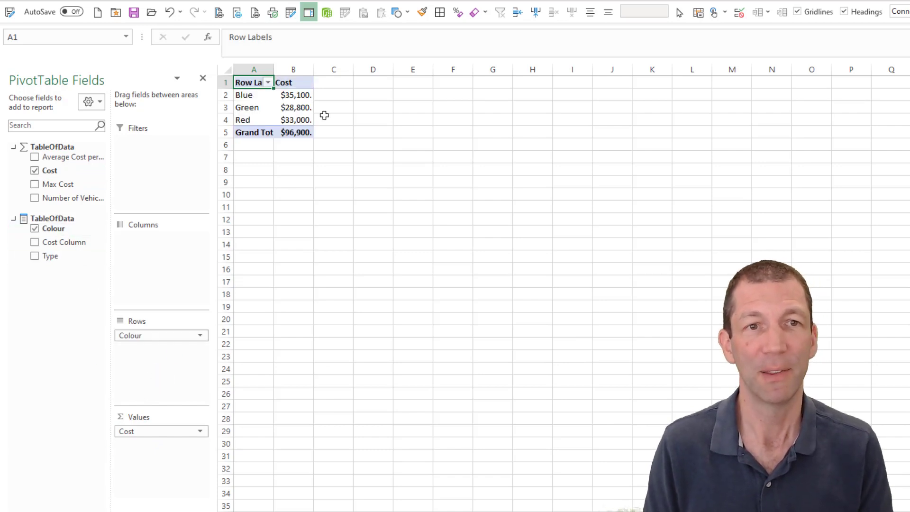